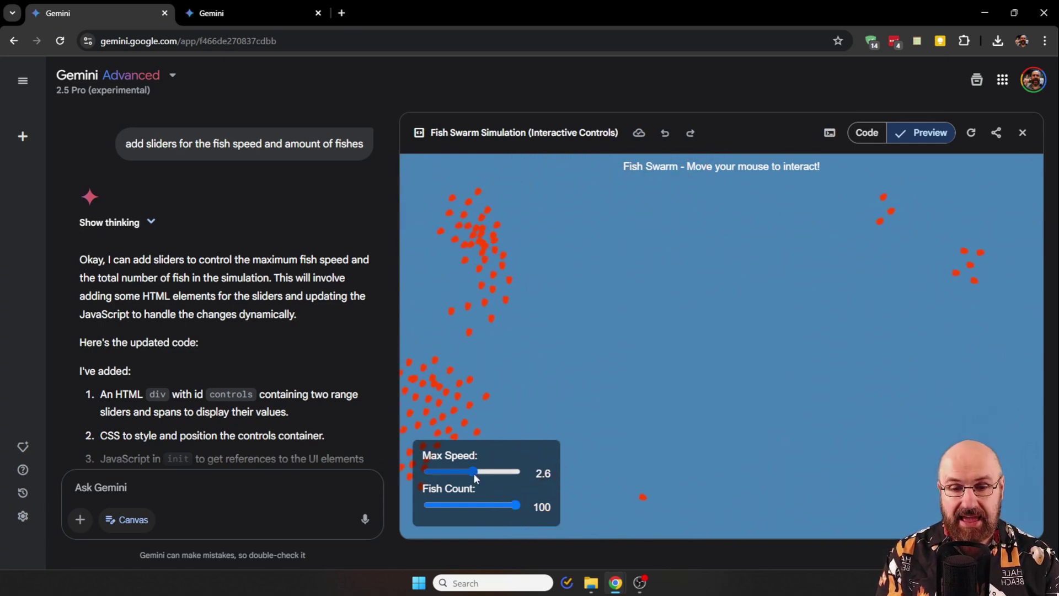
- Set the fish swarm's Max Speed to about 2.5 and Fish Count to 91
mouse_move(473, 471)
left_mouse_down()
mouse_move(519, 471)
mouse_move(429, 475)
mouse_move(472, 473)
left_mouse_up()
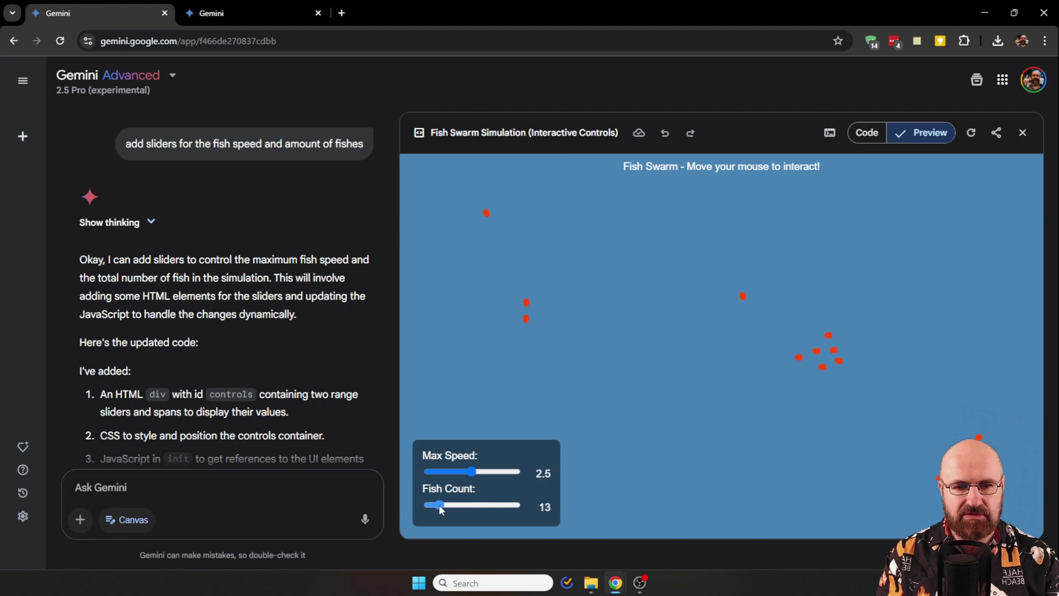
left_click_drag(463, 508, 511, 504)
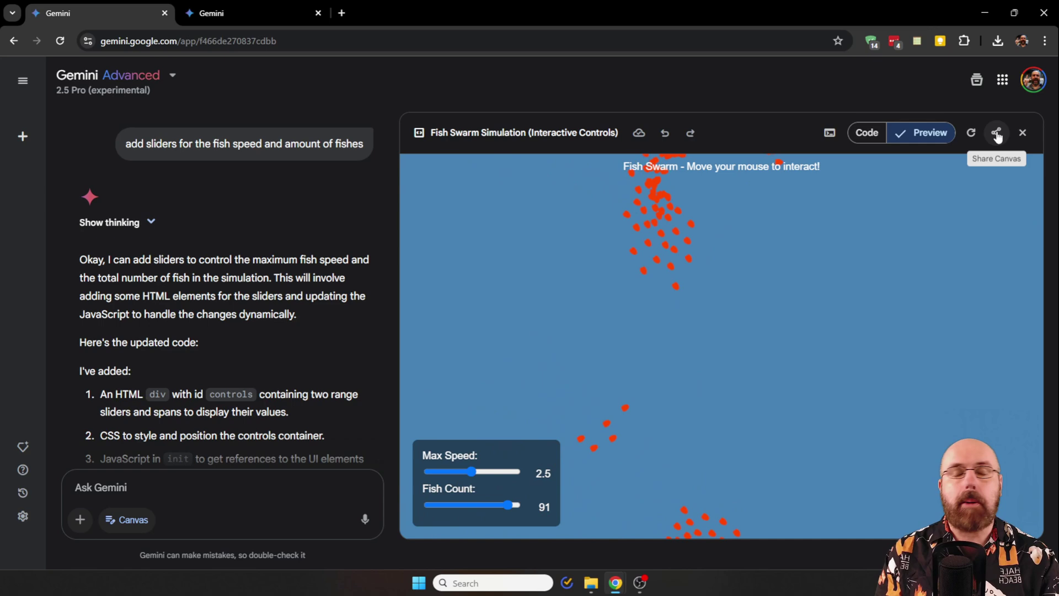
- Switch to the Idle Clicker v2 game chat and buy two Factory upgrades
left_click(197, 18)
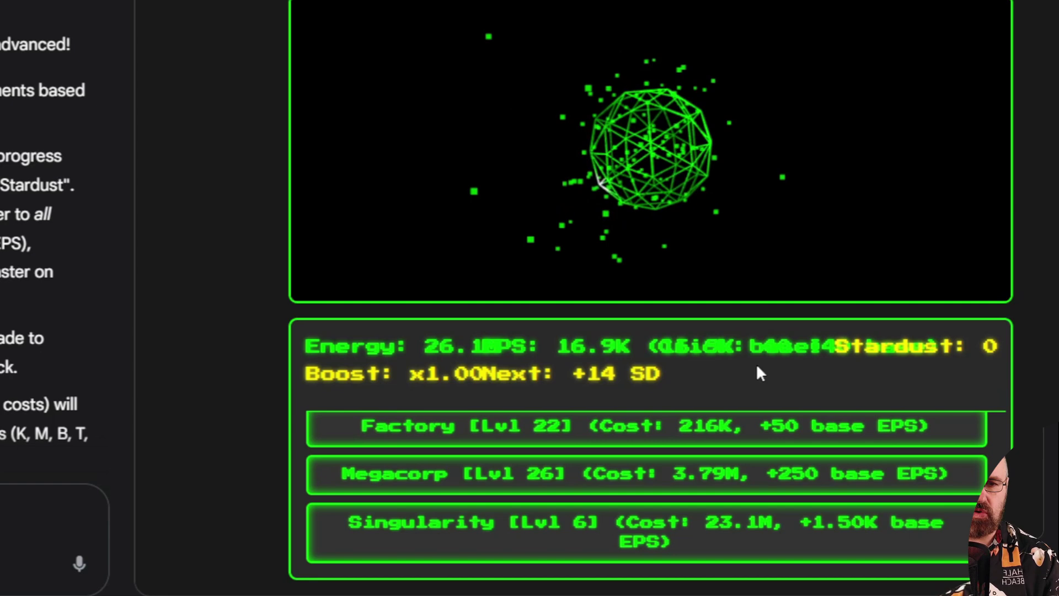
scroll(607, 430, "up", 5)
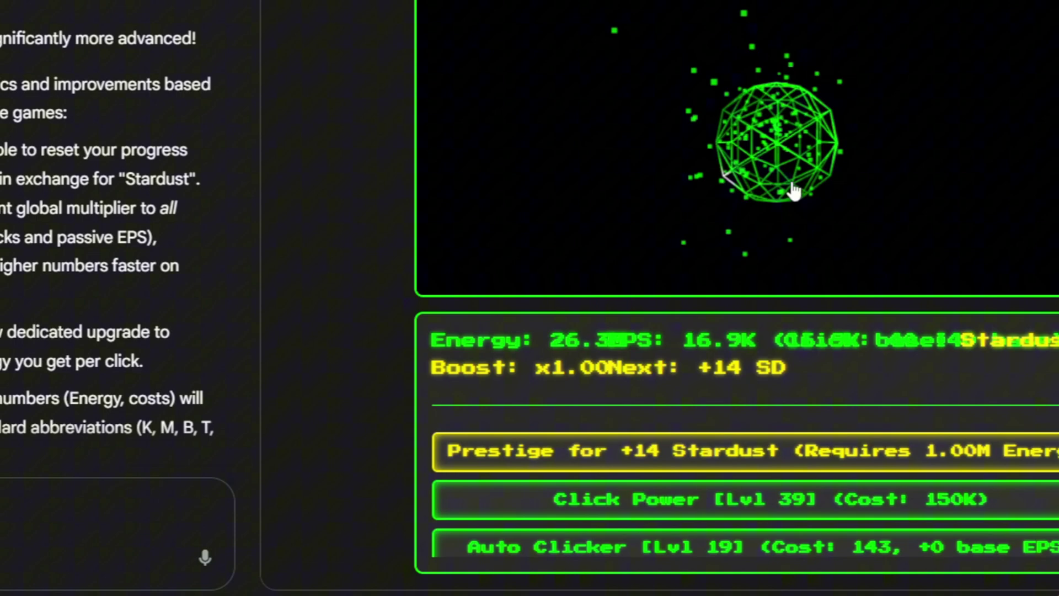
scroll(602, 495, "down", 3)
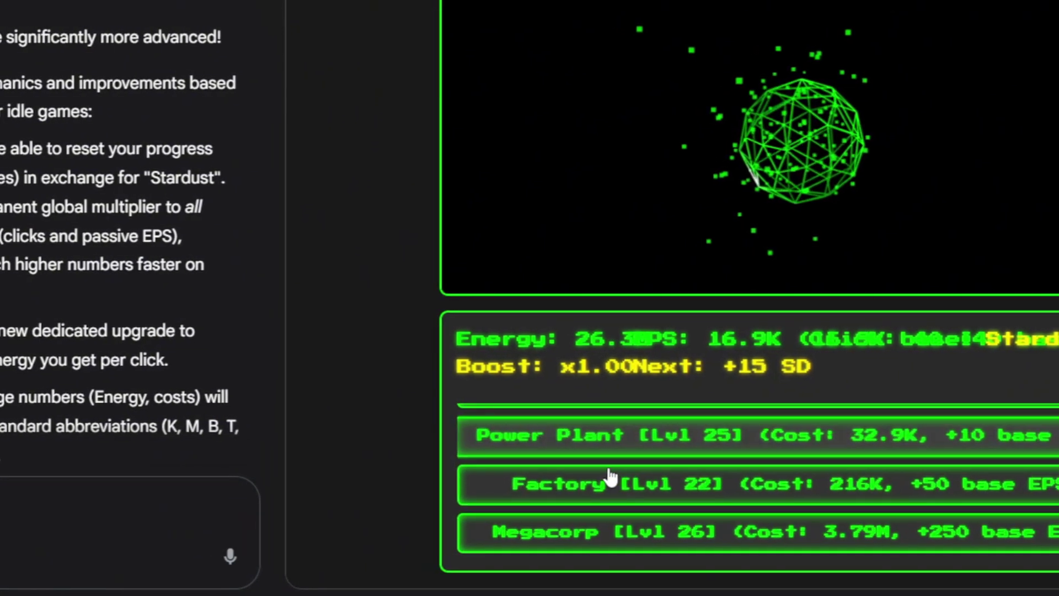
left_click(665, 497)
left_click(665, 496)
left_click(662, 496)
left_click(662, 496)
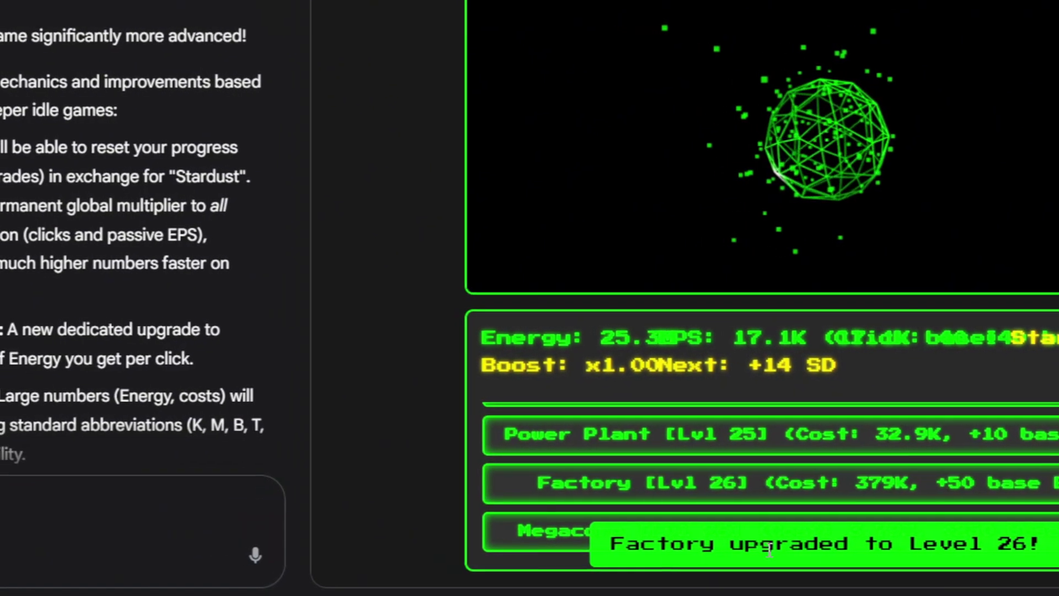
- Level up the Power Plant three times and the Megacorp three times
left_click(631, 443)
left_click(657, 440)
left_click(657, 440)
left_click(657, 440)
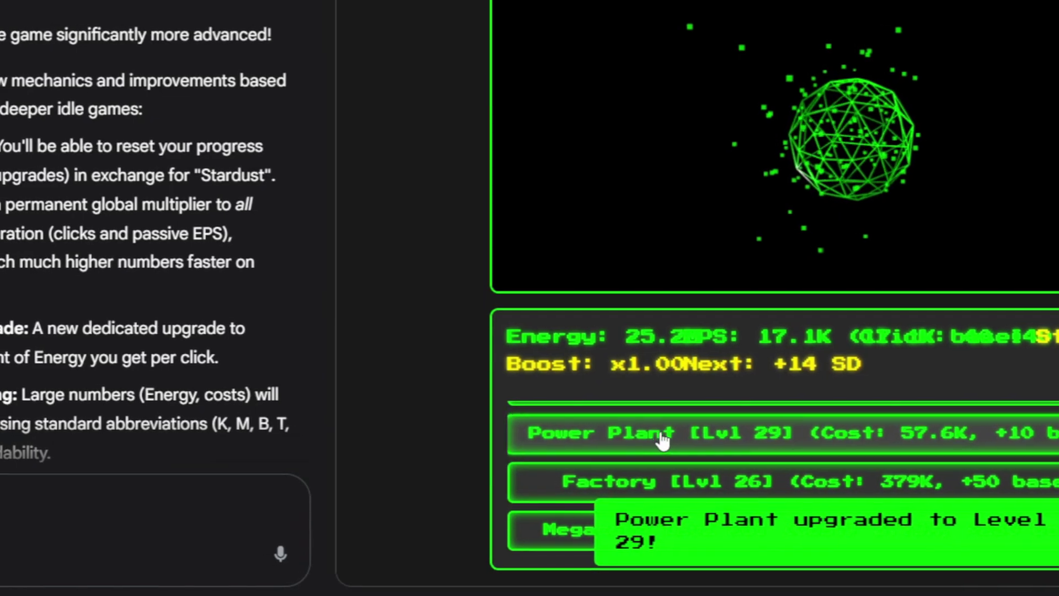
left_click(659, 439)
scroll(640, 477, "up", 2)
scroll(632, 475, "down", 4)
left_click(625, 479)
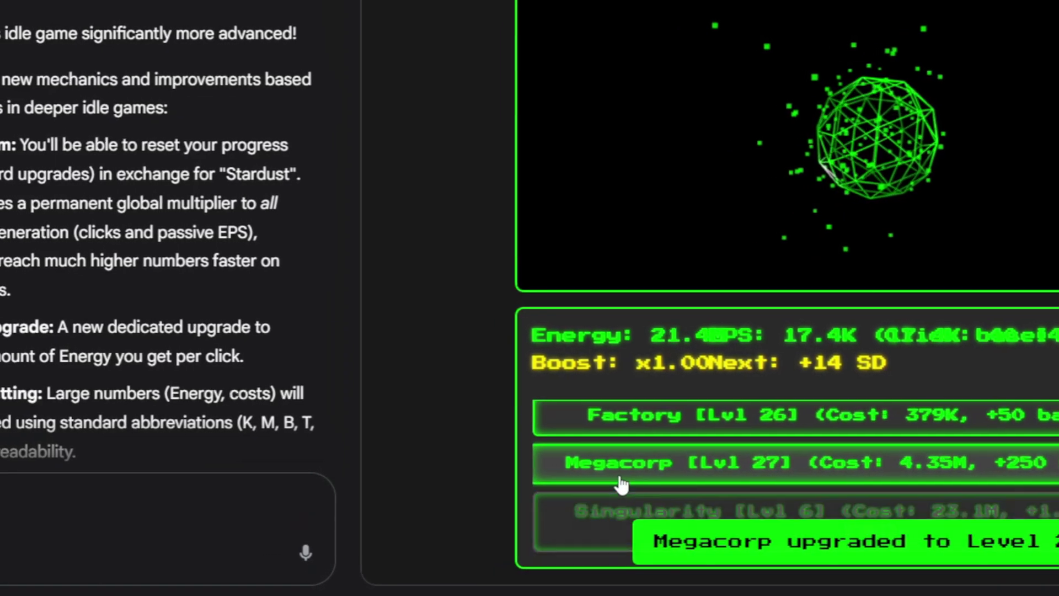
left_click(620, 481)
left_click(618, 479)
left_click(618, 479)
- Buy four more Factory levels, two Auto Clicker upgrades and one Generator upgrade
left_click(640, 425)
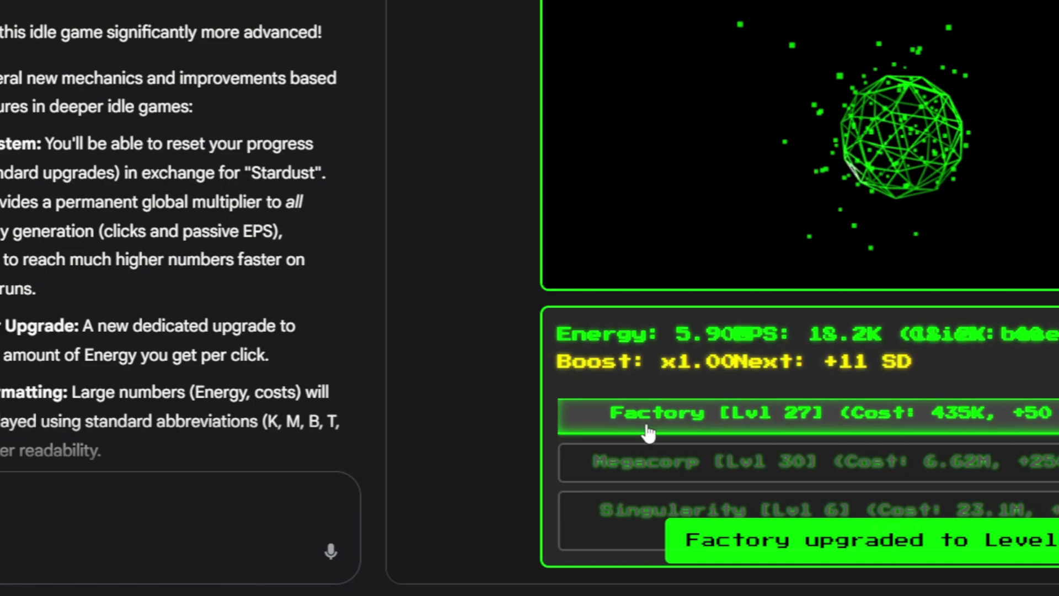
left_click(640, 424)
left_click(640, 425)
left_click(640, 425)
left_click(639, 422)
left_click(639, 422)
left_click(638, 422)
left_click(639, 422)
scroll(670, 447, "up", 4)
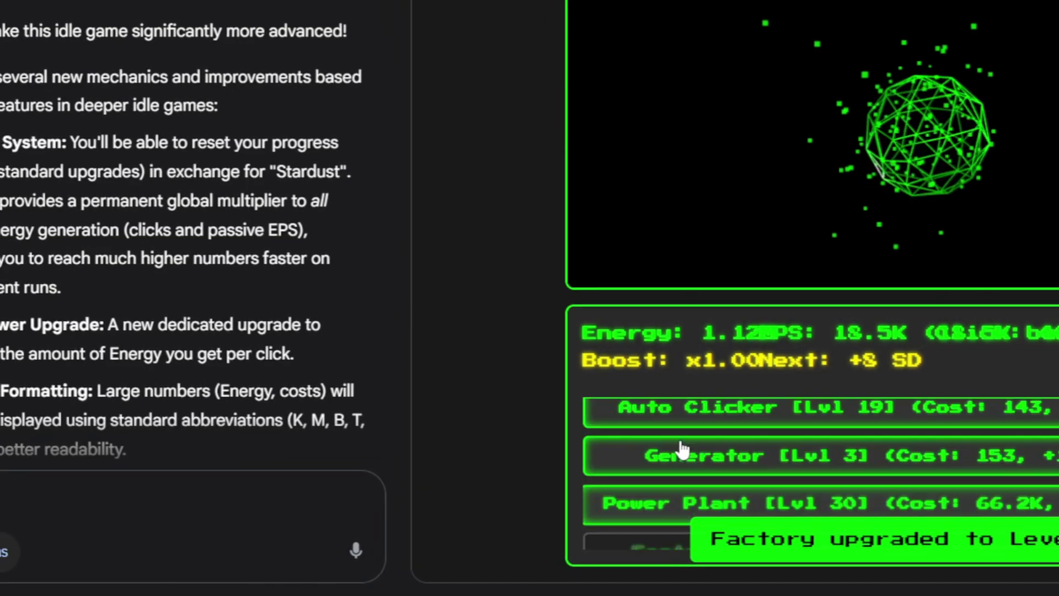
left_click(651, 472)
left_click(650, 473)
left_click(651, 473)
left_click(651, 473)
left_click(669, 518)
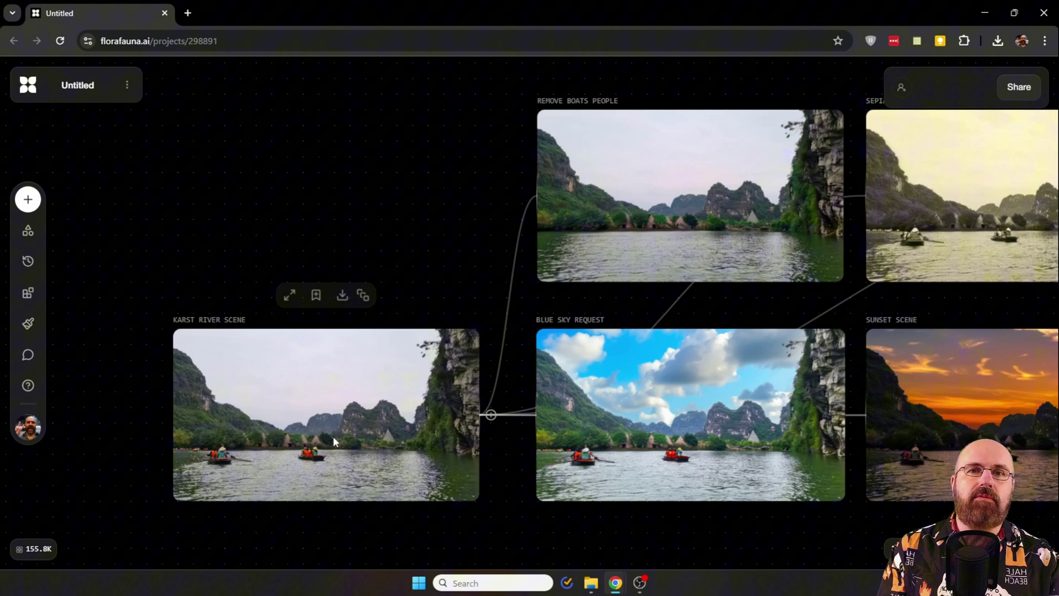
left_click_drag(486, 414, 272, 153)
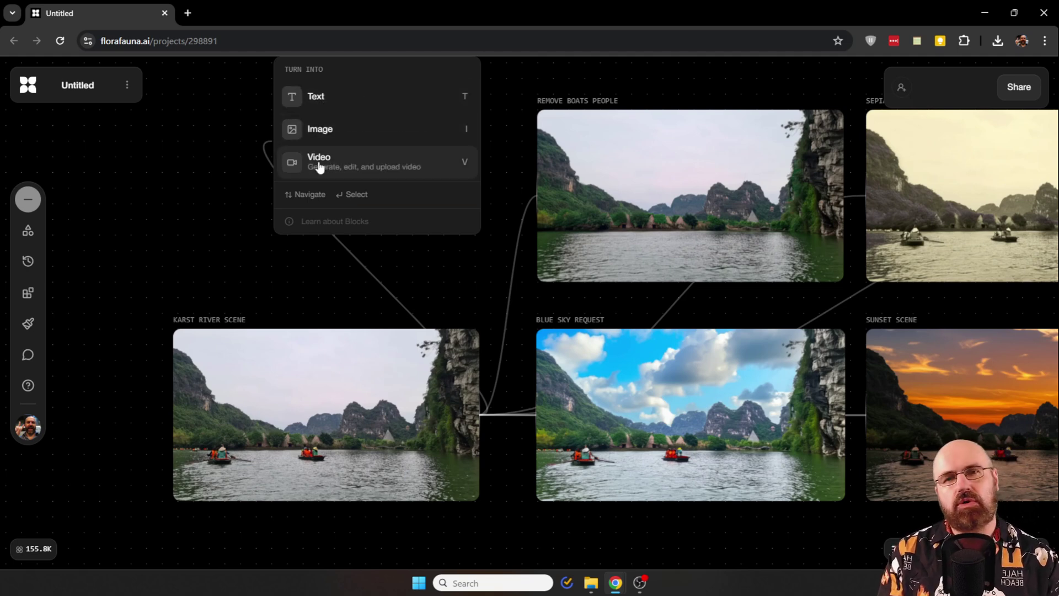
left_click(226, 211)
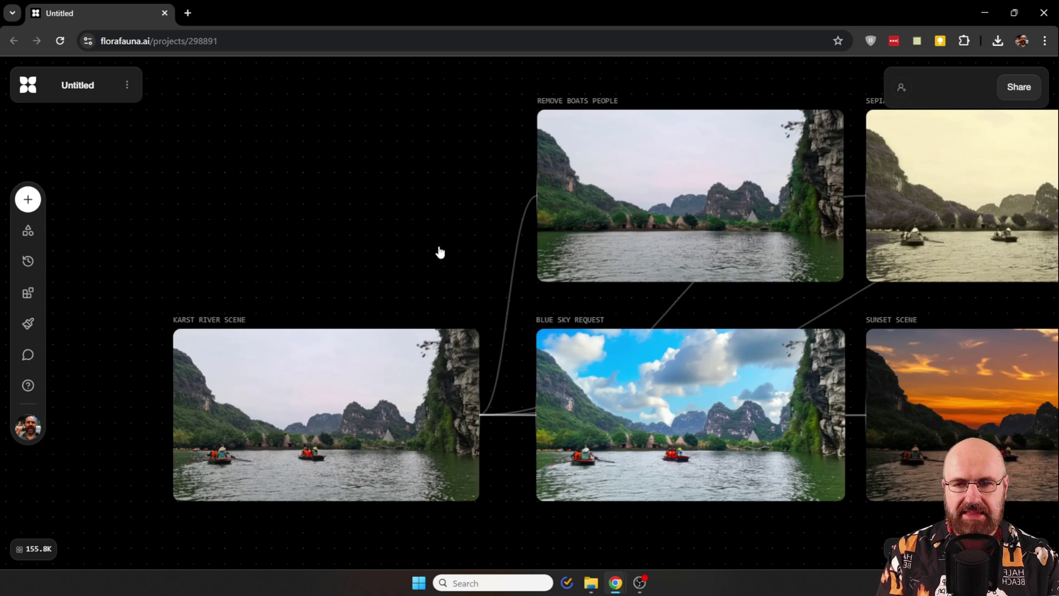
- Pan past the Blue Sky Request image, zoom in, and center the Sunset Scene image without its prompt overlay
left_click_drag(447, 253, 213, 215)
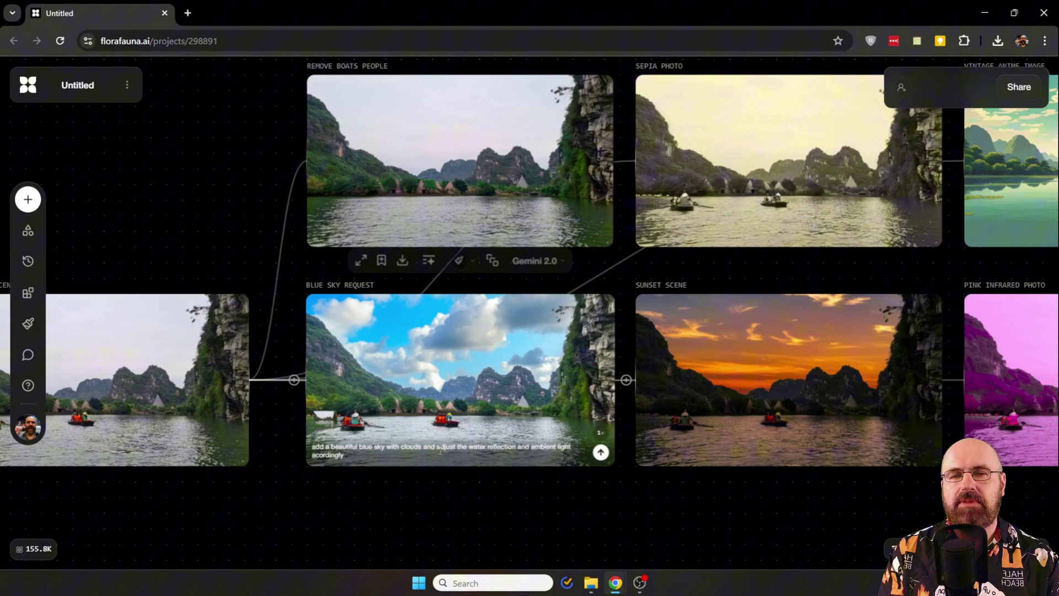
scroll(452, 463, "up", 3)
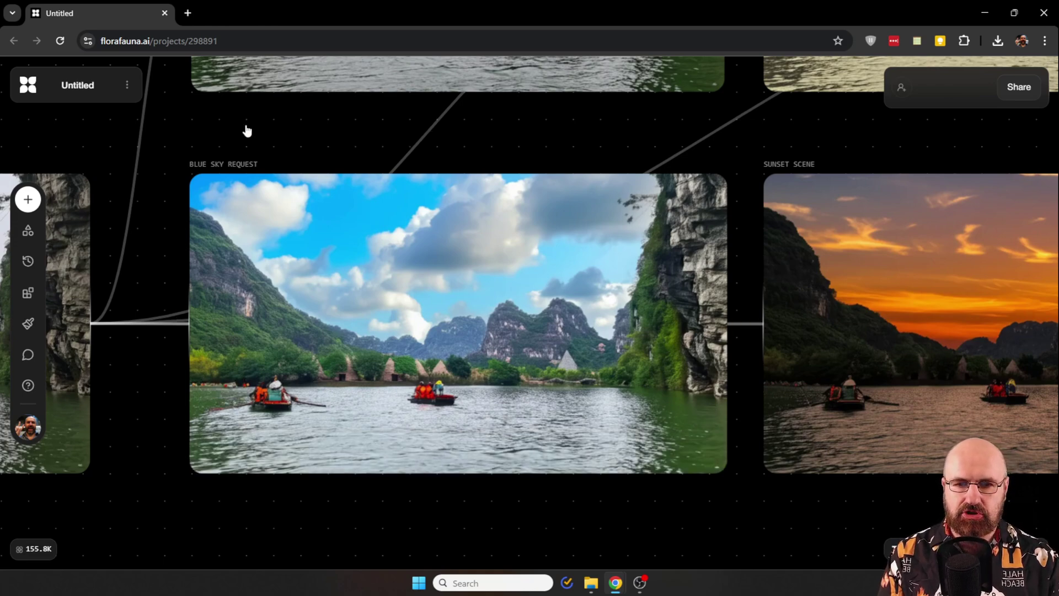
left_click_drag(821, 139, 276, 146)
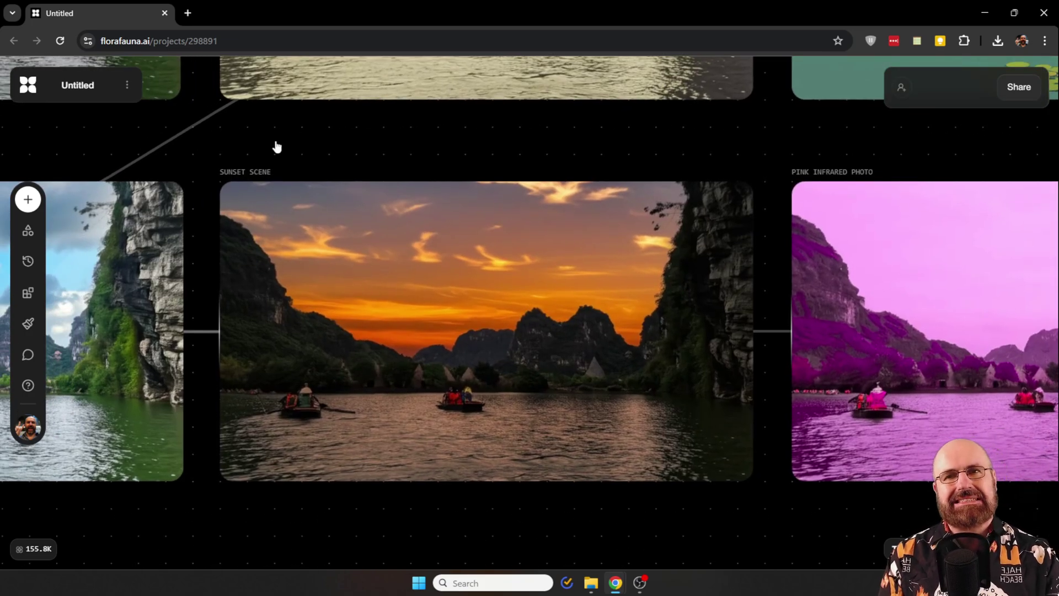
mouse_move(336, 296)
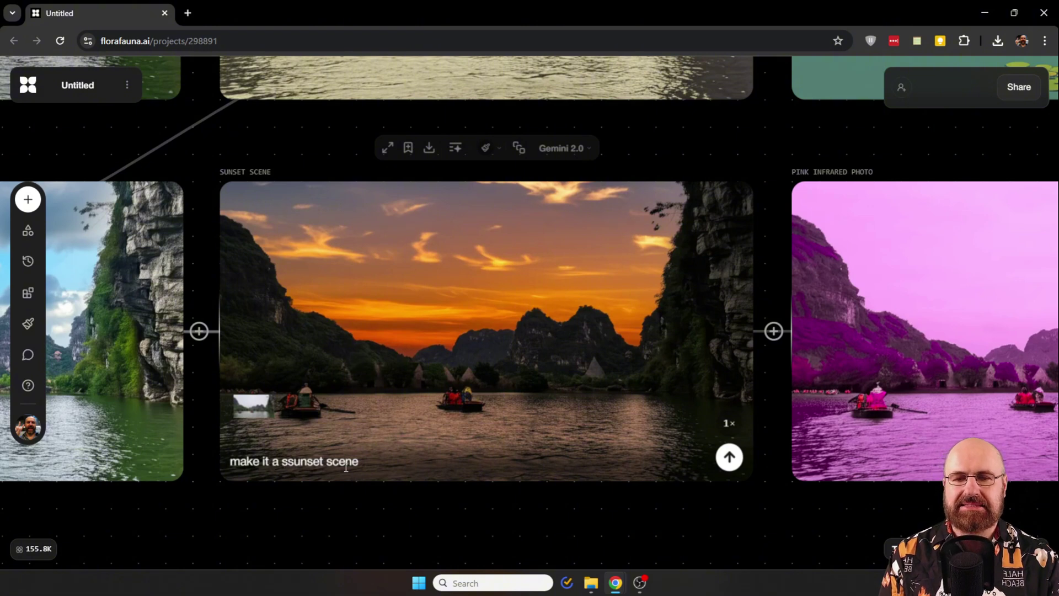
left_click(326, 140)
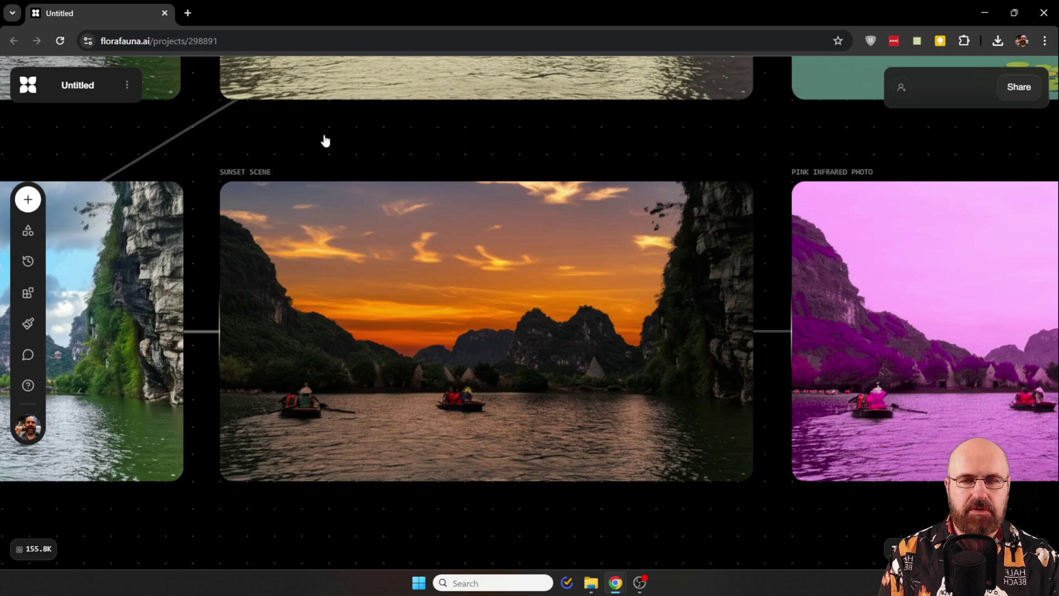
- Pan through the Remove Boats People, Sepia Photo, Vintage Anime and Pink Infrared Photo images to the book nodes
left_click_drag(151, 127, 743, 428)
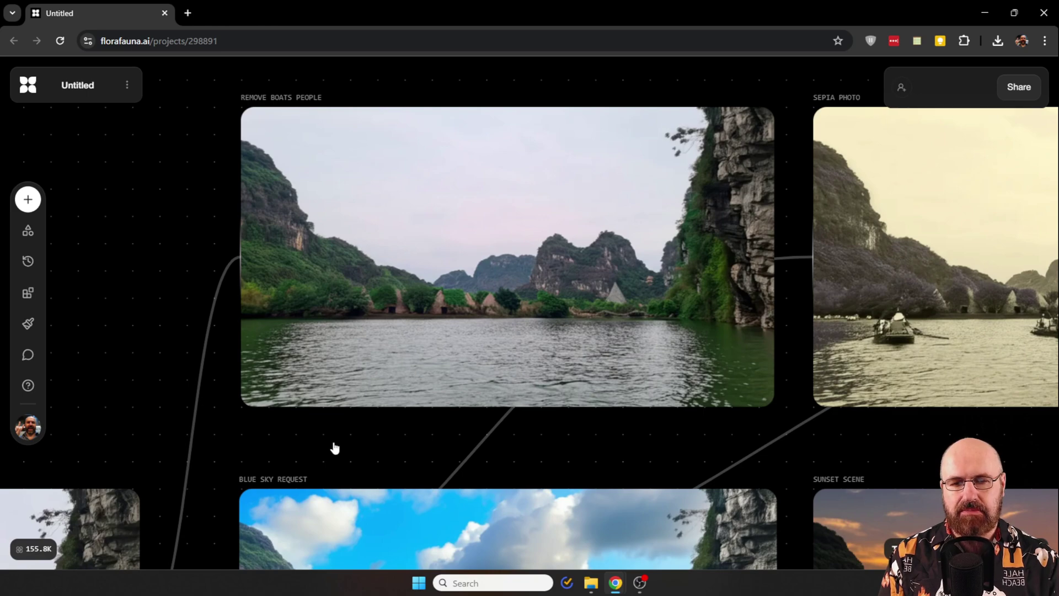
left_click_drag(884, 439, 379, 440)
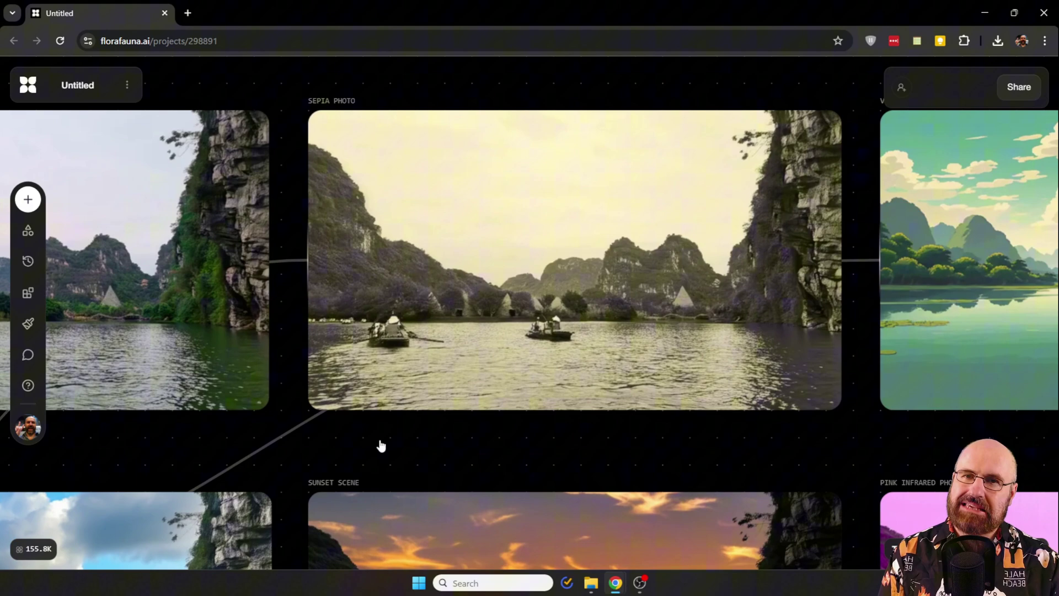
left_click_drag(924, 439, 377, 456)
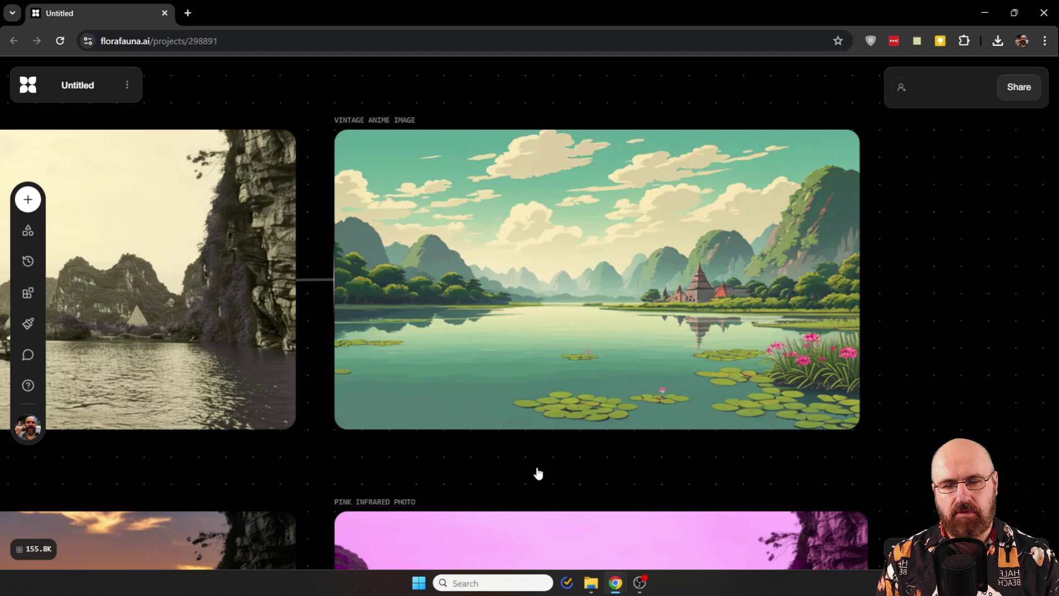
left_click_drag(581, 471, 589, 144)
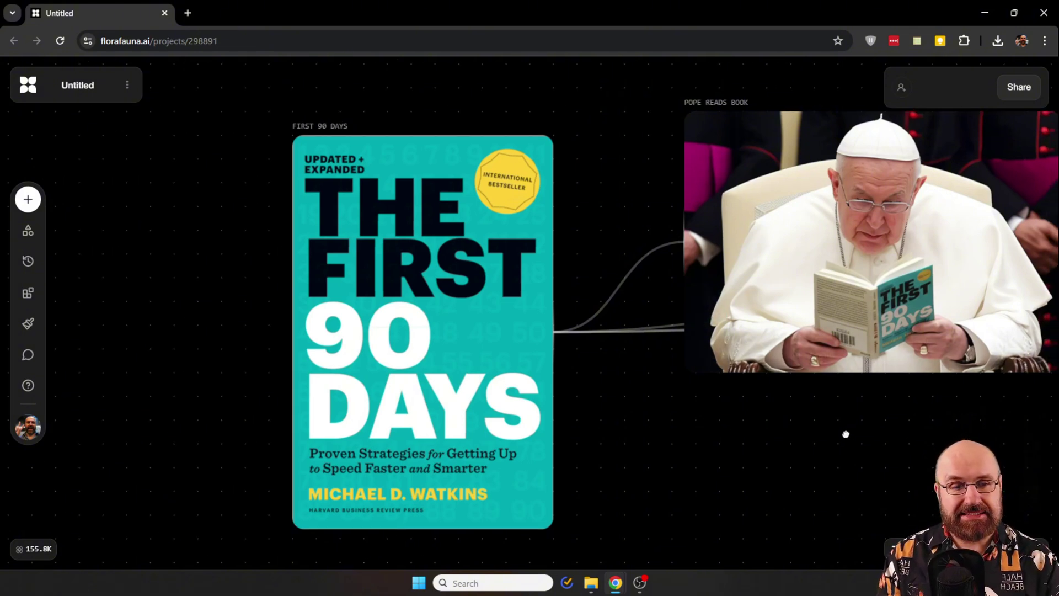
- Pan the canvas to center the Pope Reads Book image
left_click_drag(844, 433, 527, 452)
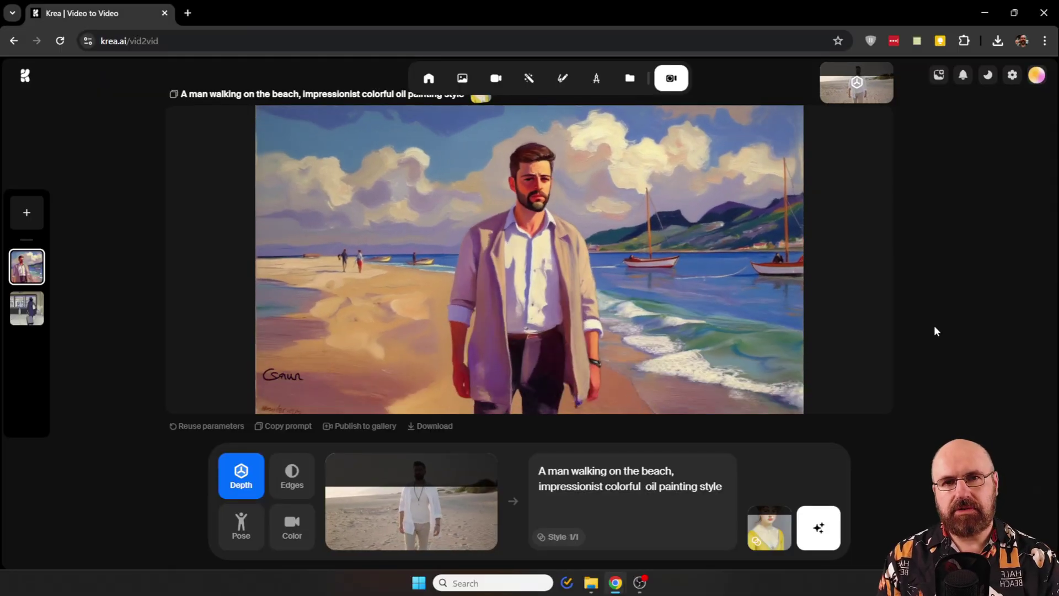
mouse_move(401, 485)
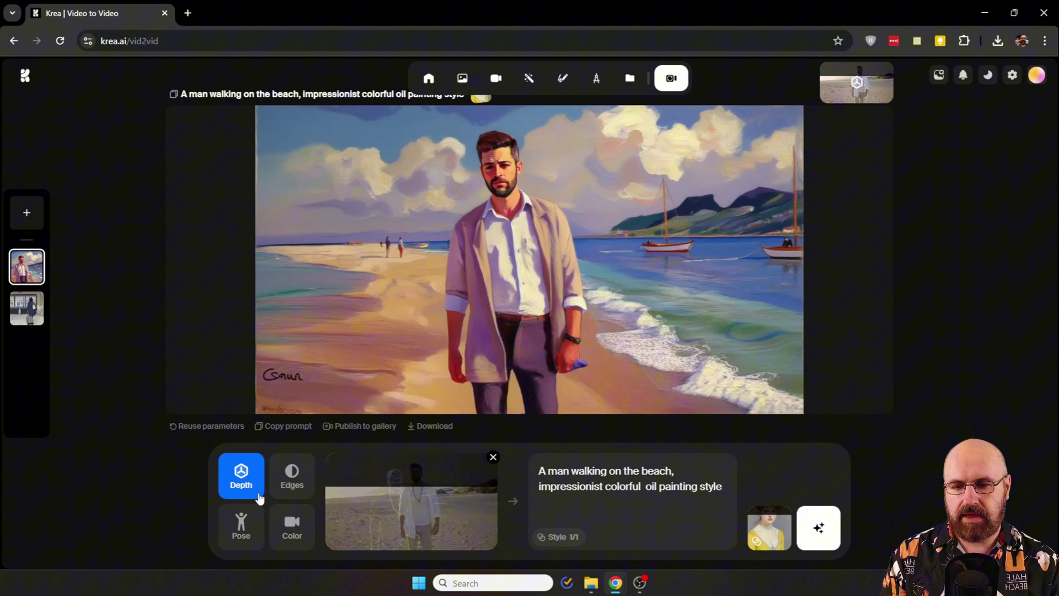
mouse_move(255, 488)
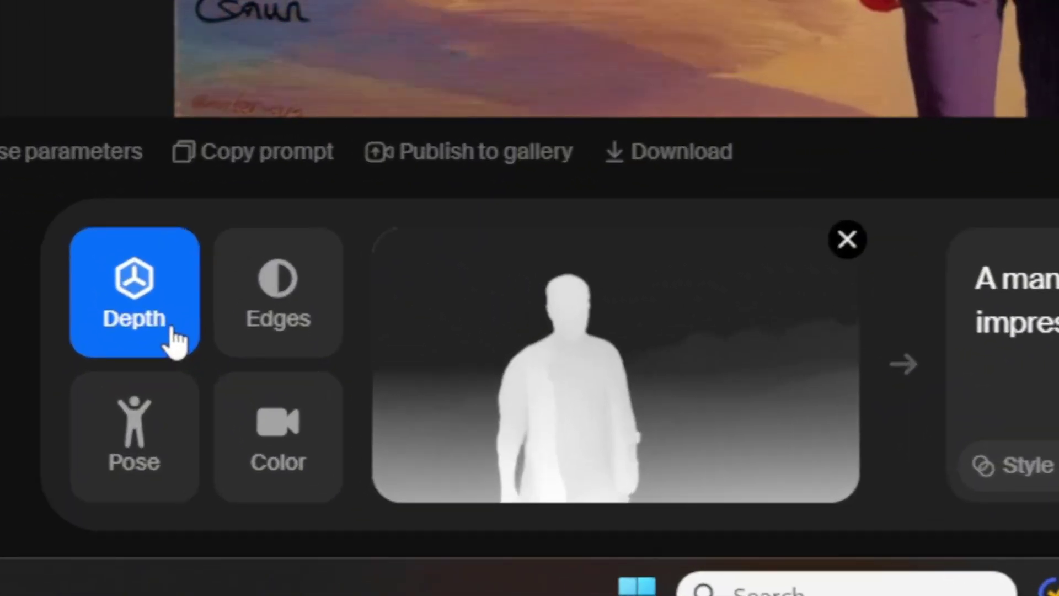
mouse_move(260, 337)
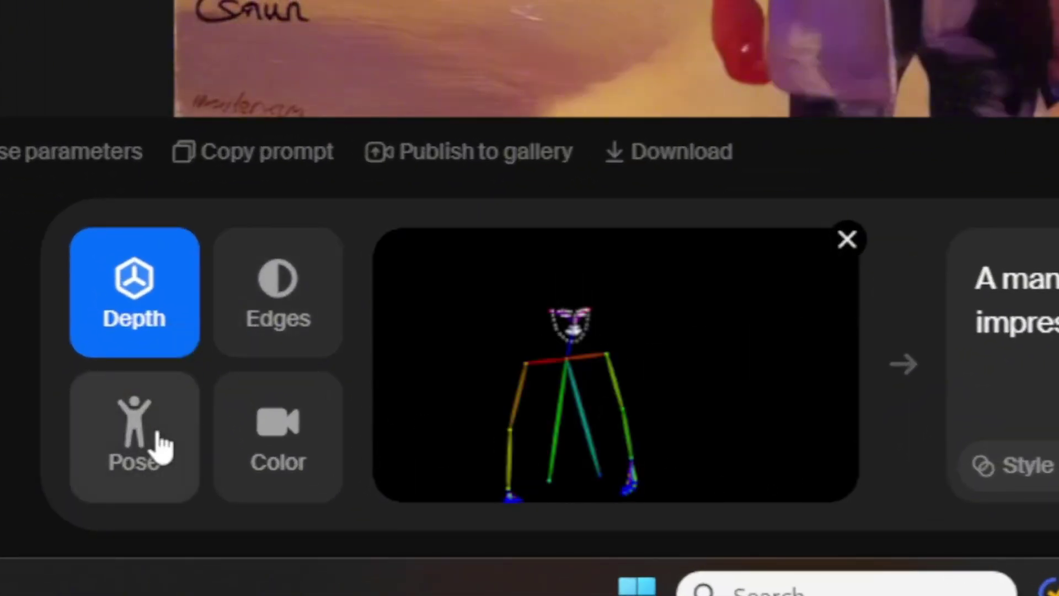
mouse_move(248, 461)
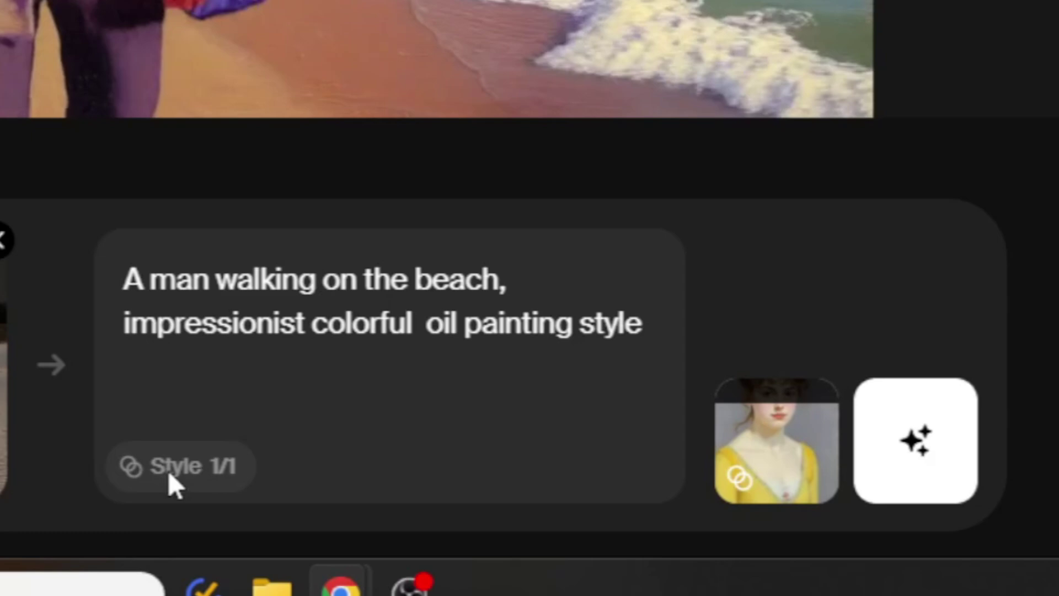
- Replace the video's attached style with the yellow Fashion Charaters style
mouse_move(822, 403)
left_click(833, 385)
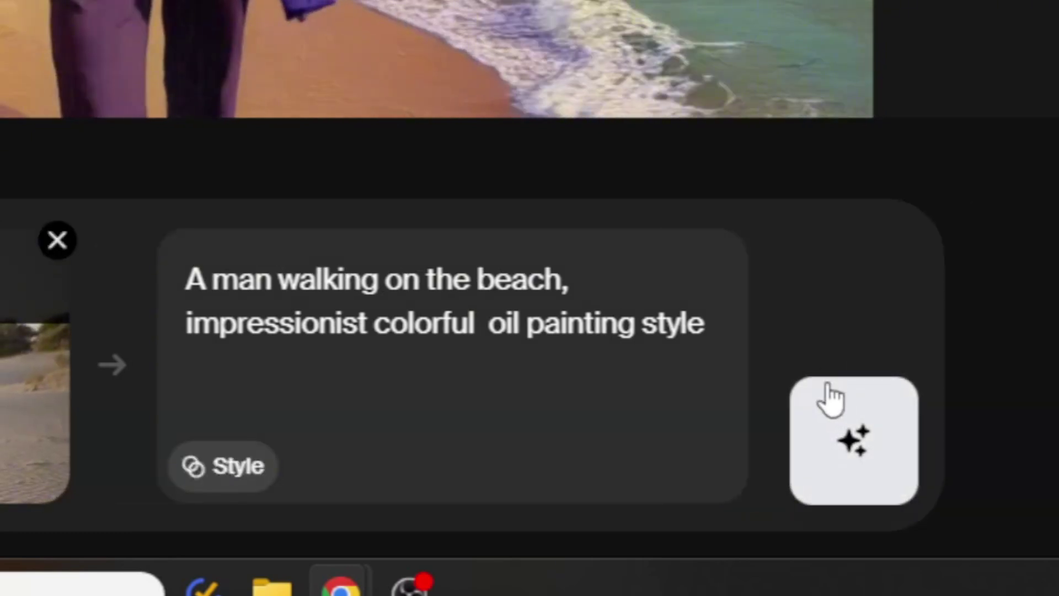
left_click(269, 488)
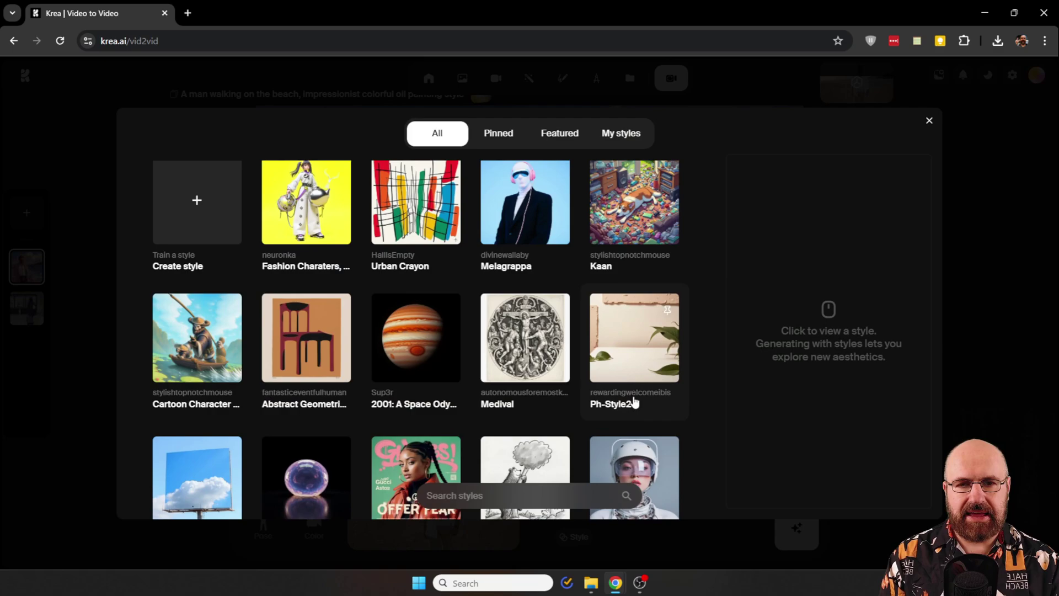
scroll(635, 403, "down", 20)
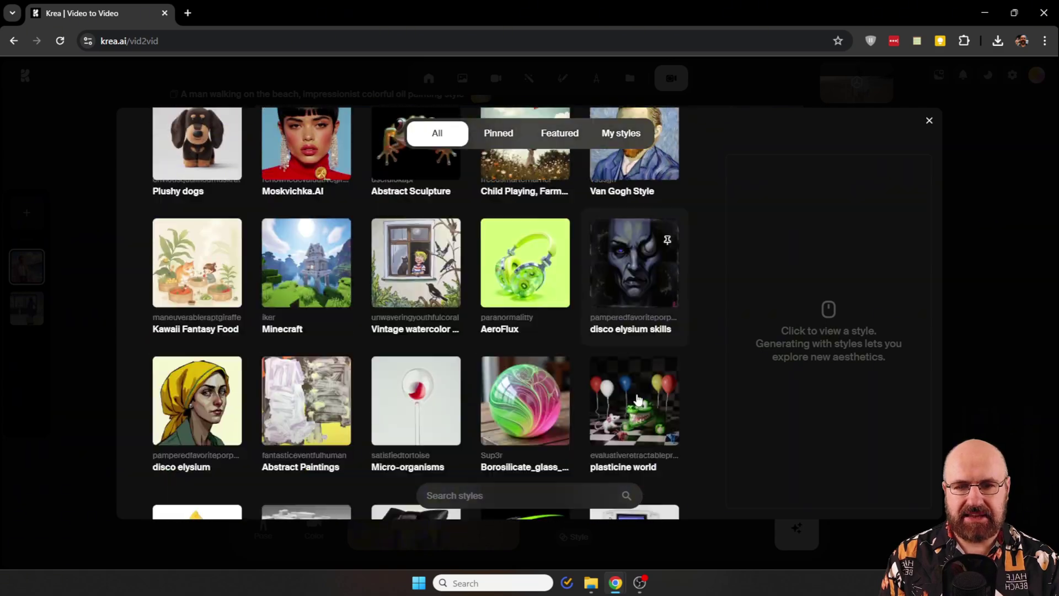
scroll(639, 399, "down", 20)
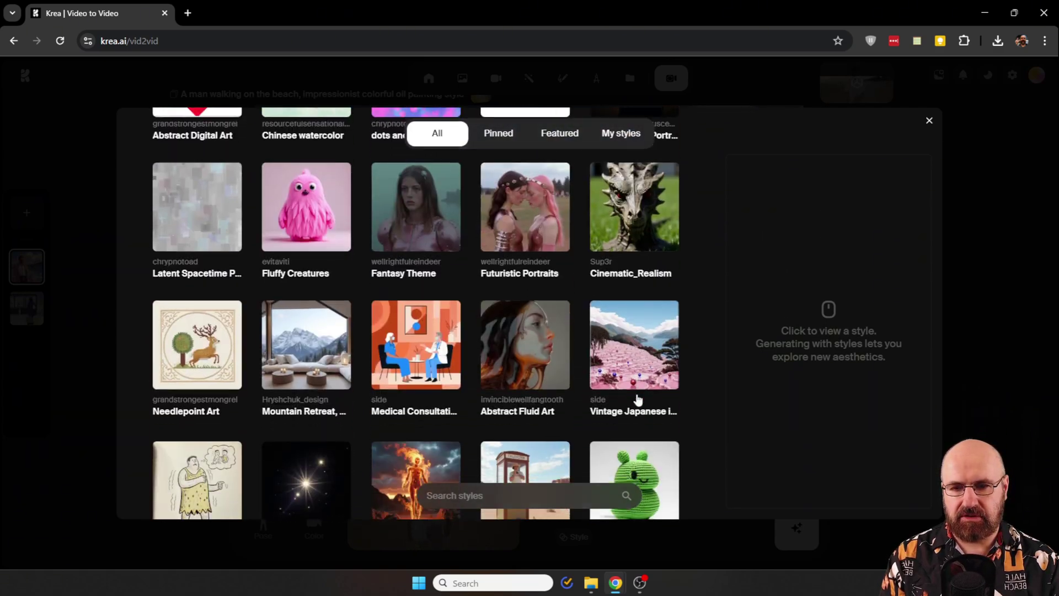
scroll(638, 400, "up", 20)
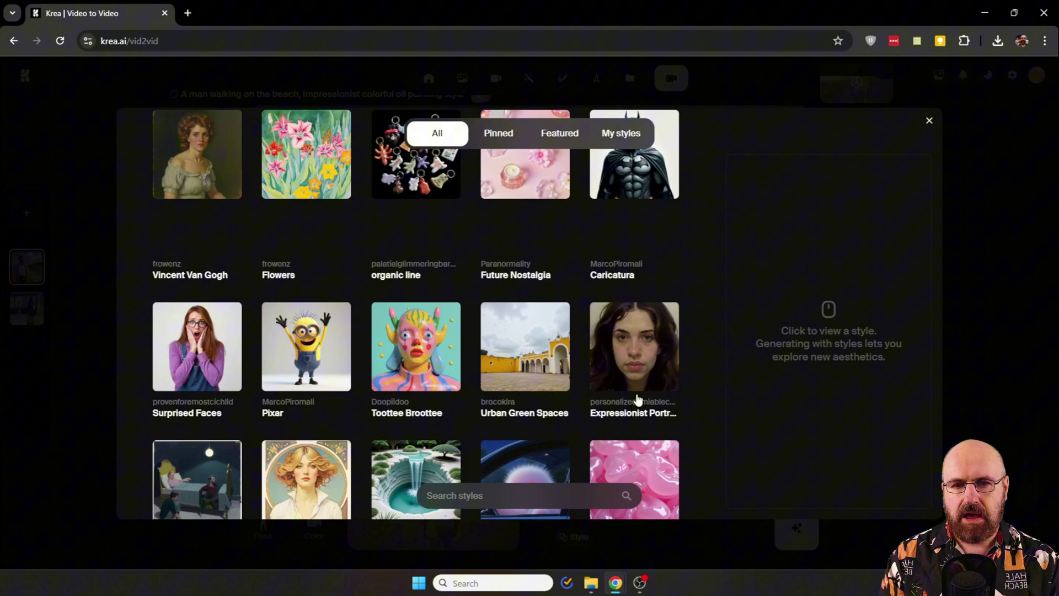
scroll(638, 398, "up", 3)
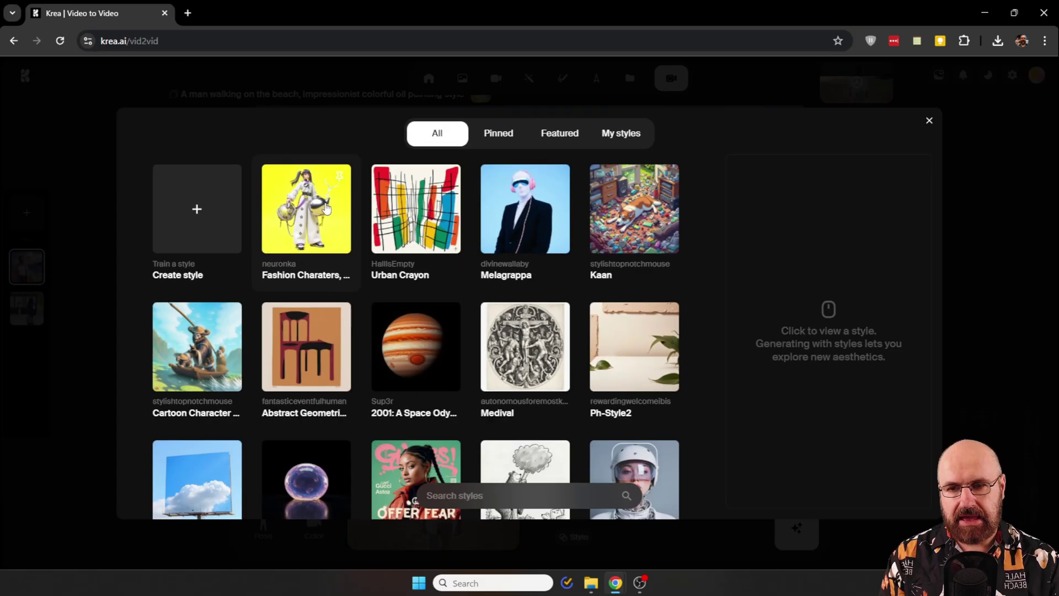
left_click(662, 224)
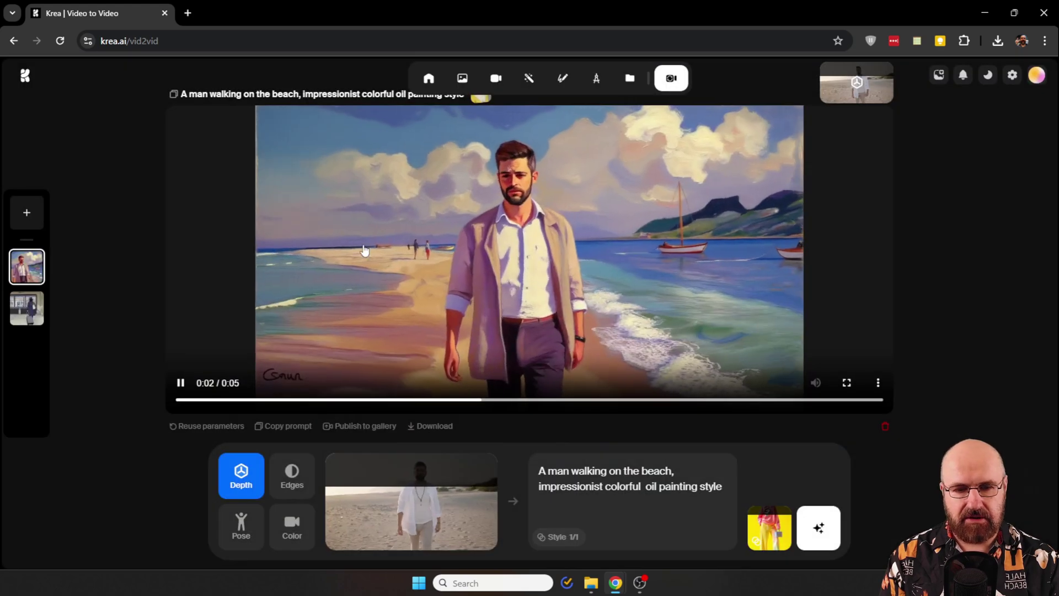
mouse_move(769, 518)
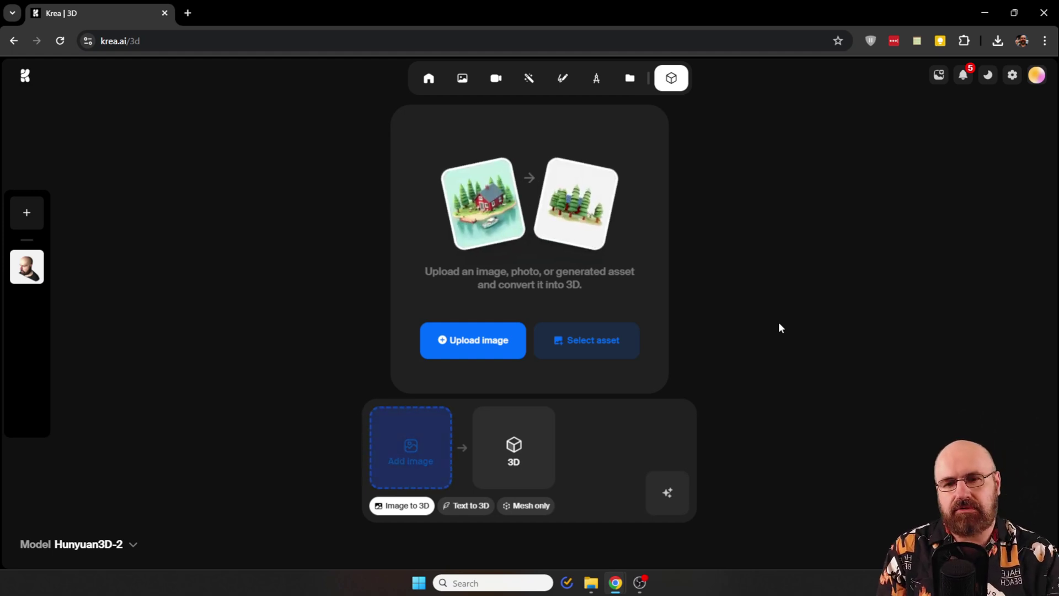
- Generate a 3D model from the coat-wearing figure image
left_click(598, 344)
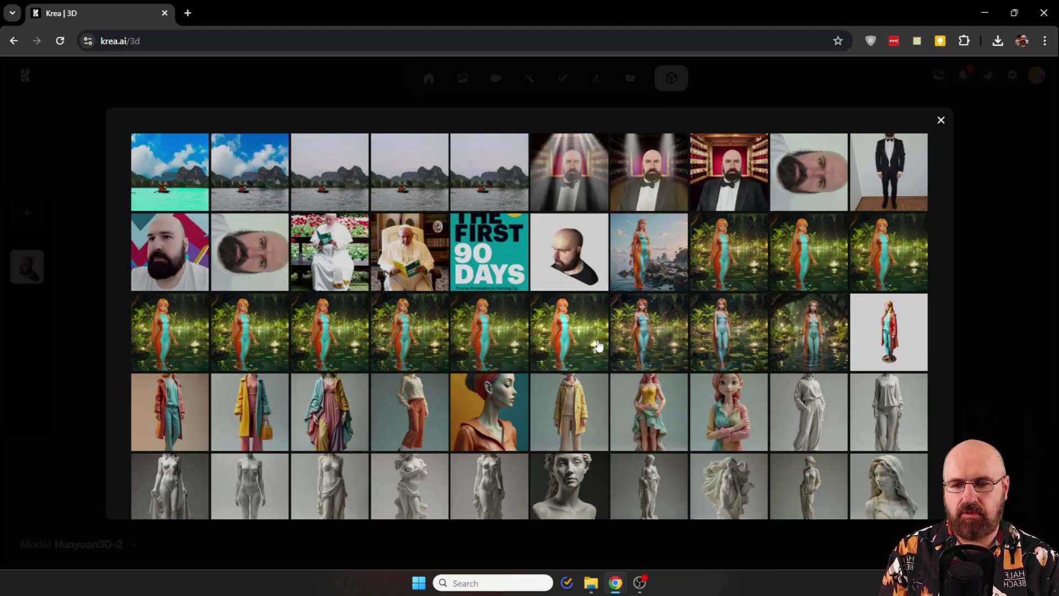
left_click(164, 410)
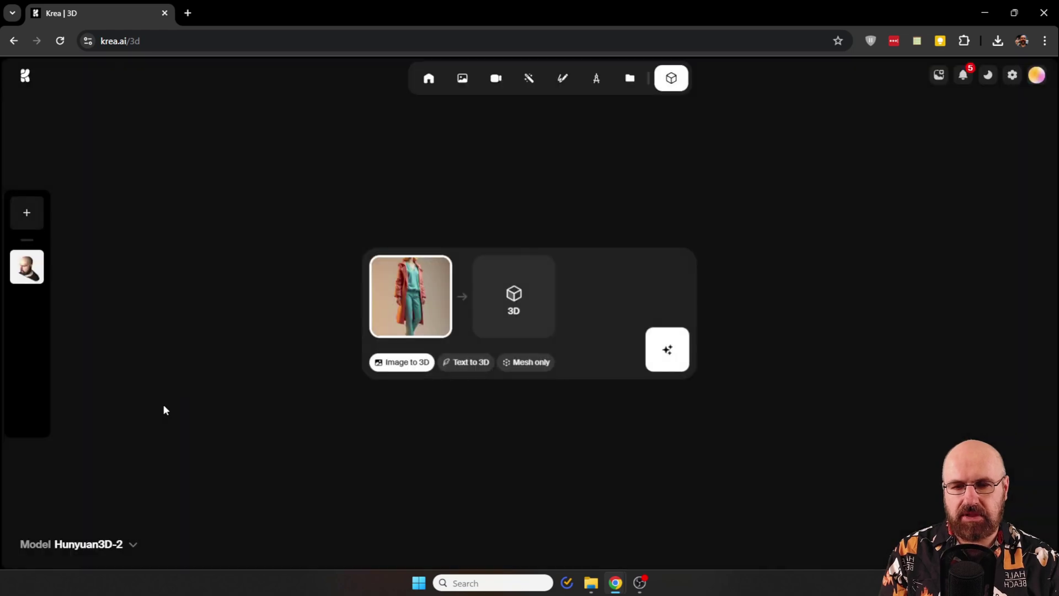
left_click(671, 363)
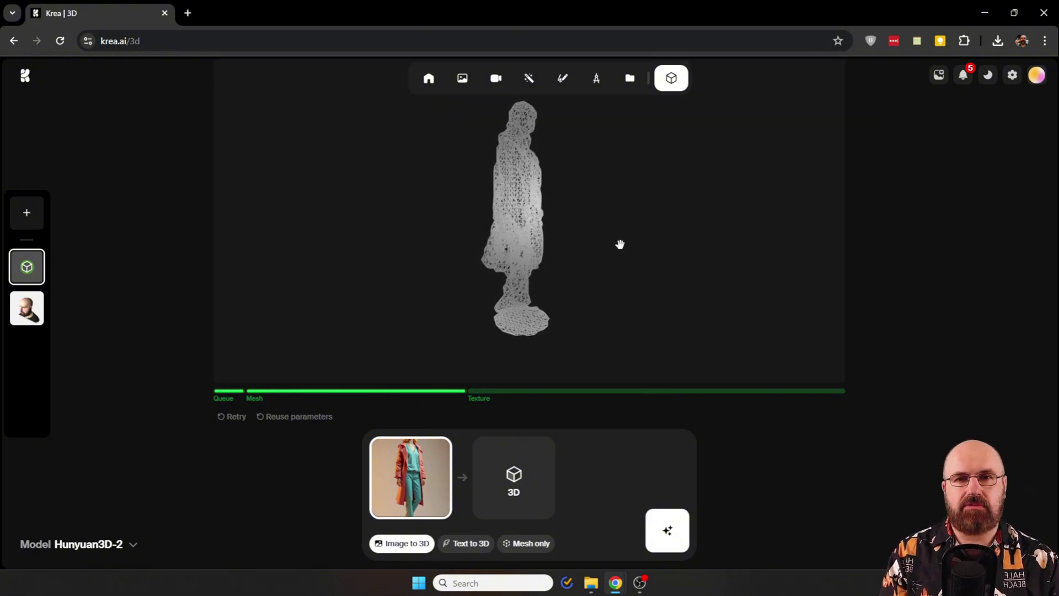
- Orbit and zoom the preview to inspect the wireframe and textured figure from all sides
scroll(533, 165, "up", 5)
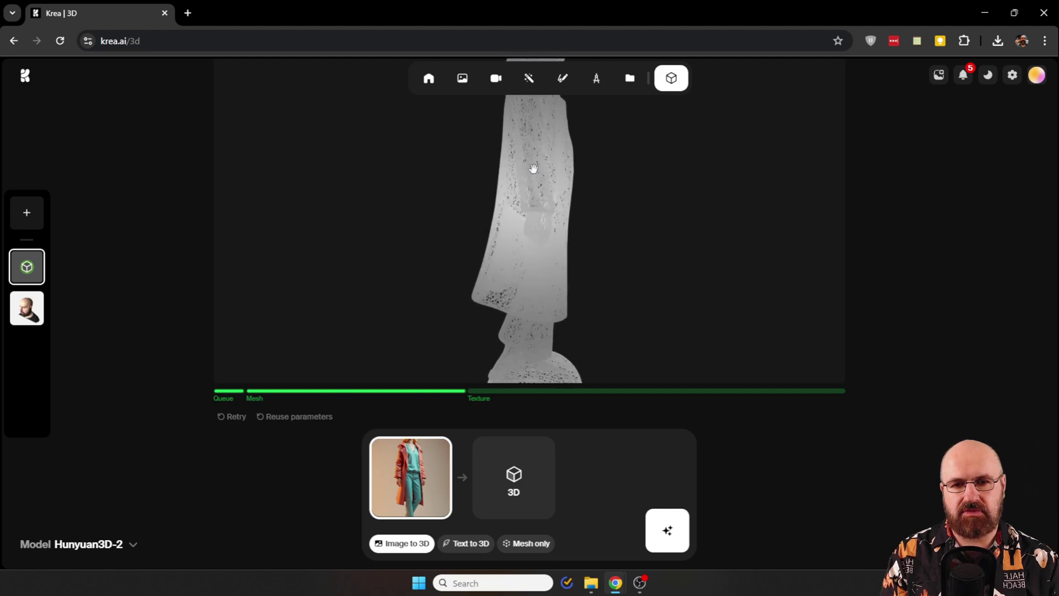
left_click_drag(452, 166, 517, 164)
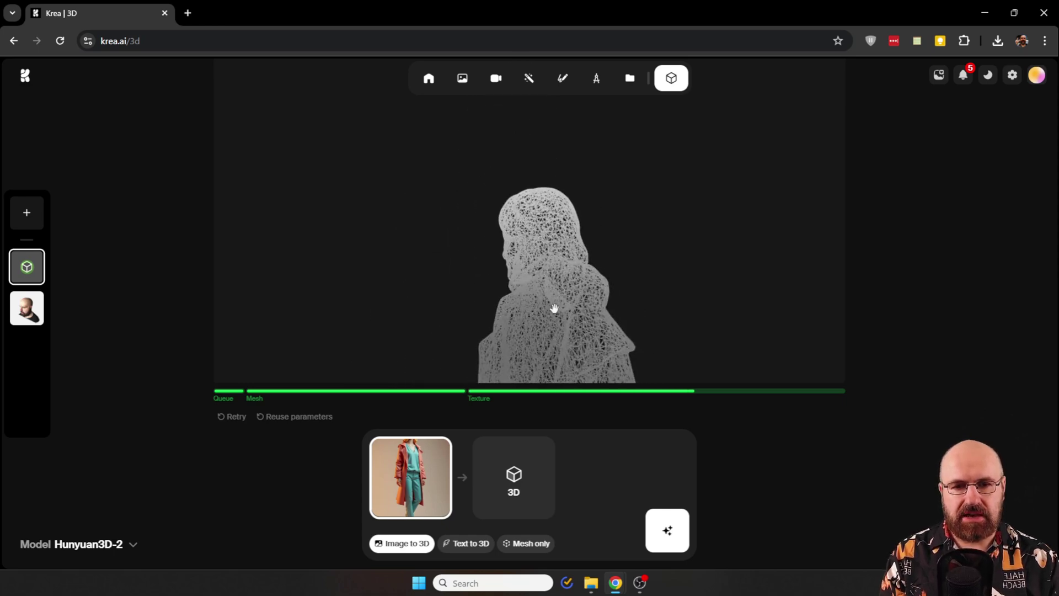
left_click_drag(554, 308, 570, 264)
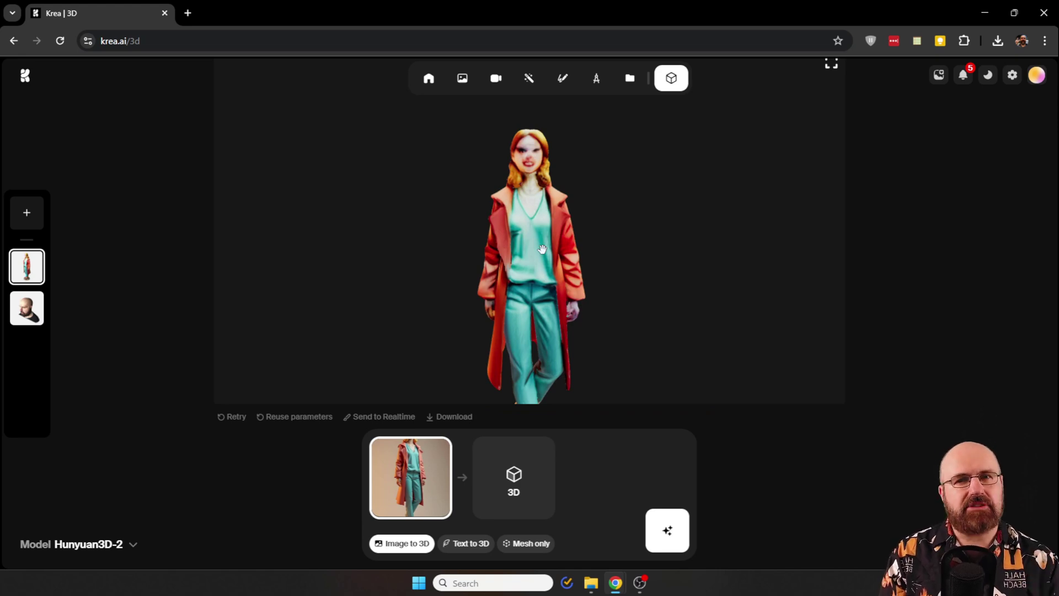
scroll(531, 161, "up", 5)
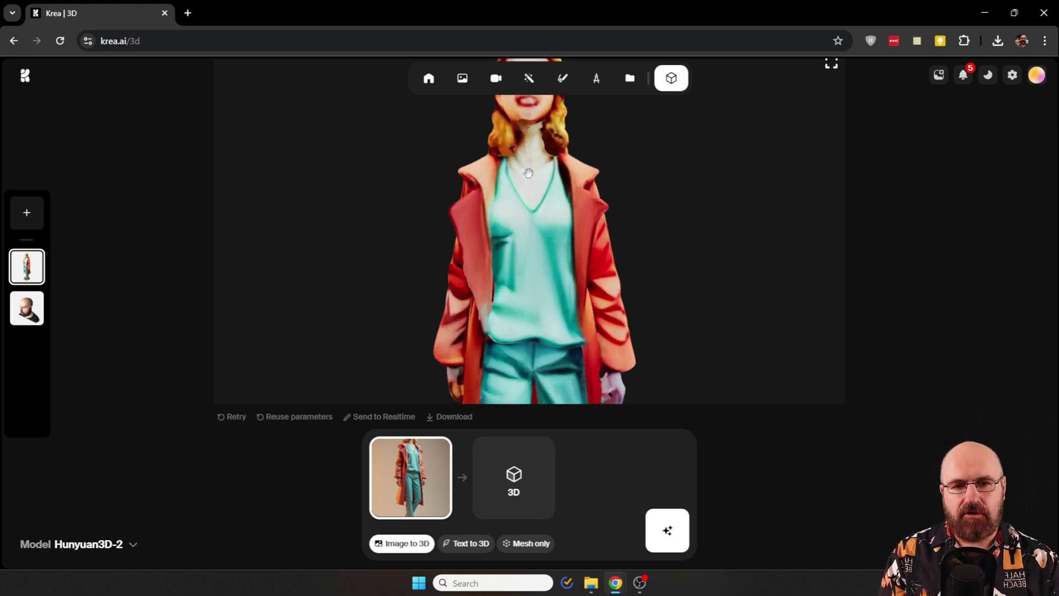
left_click_drag(517, 288, 496, 260)
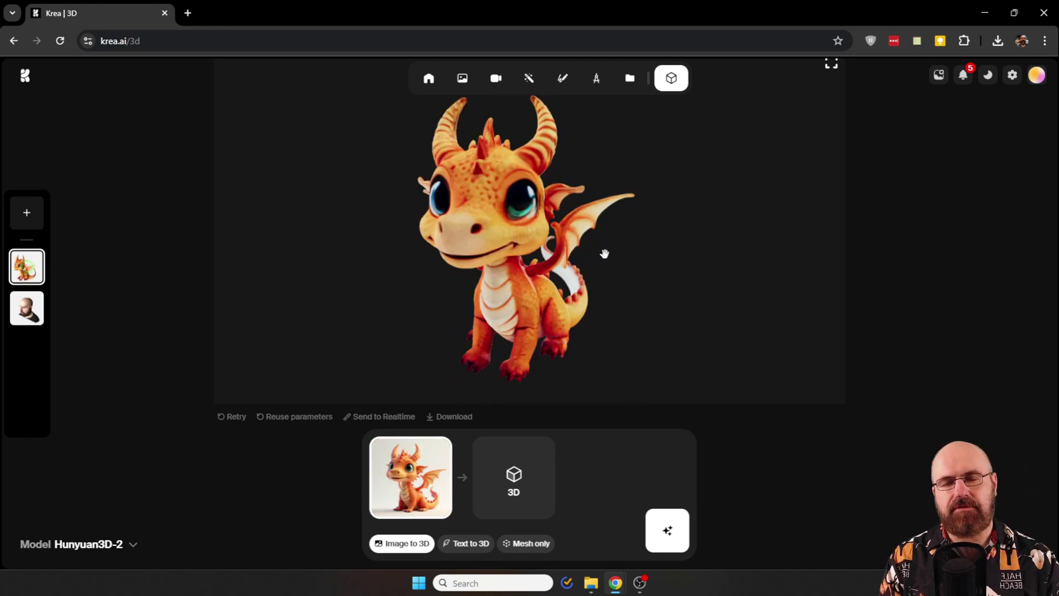
- Orbit the dragon model to its profile, then send the 3D figure to Realtime
left_click_drag(468, 246, 483, 225)
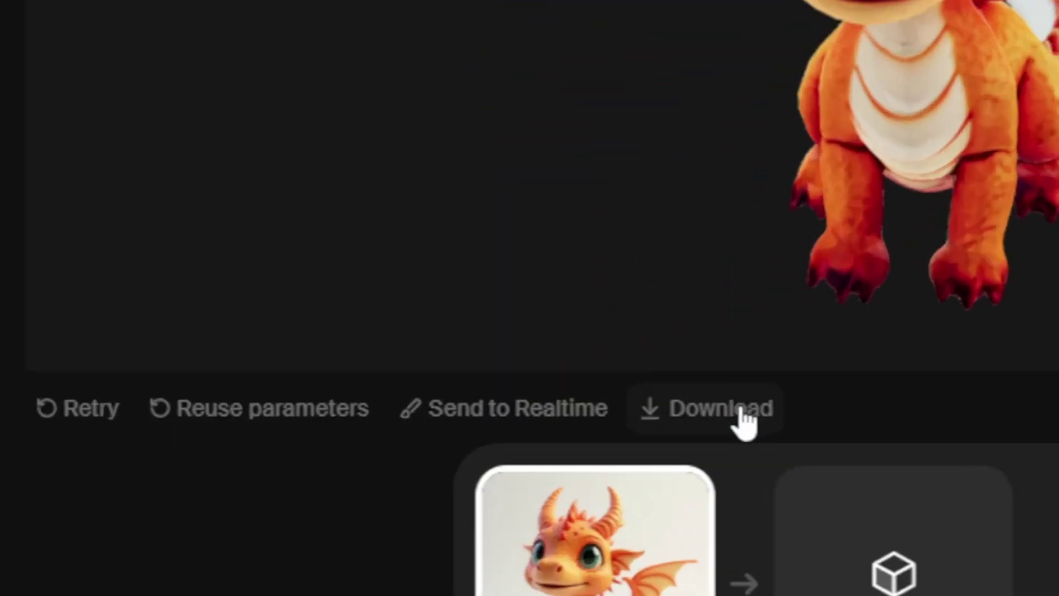
left_click(504, 422)
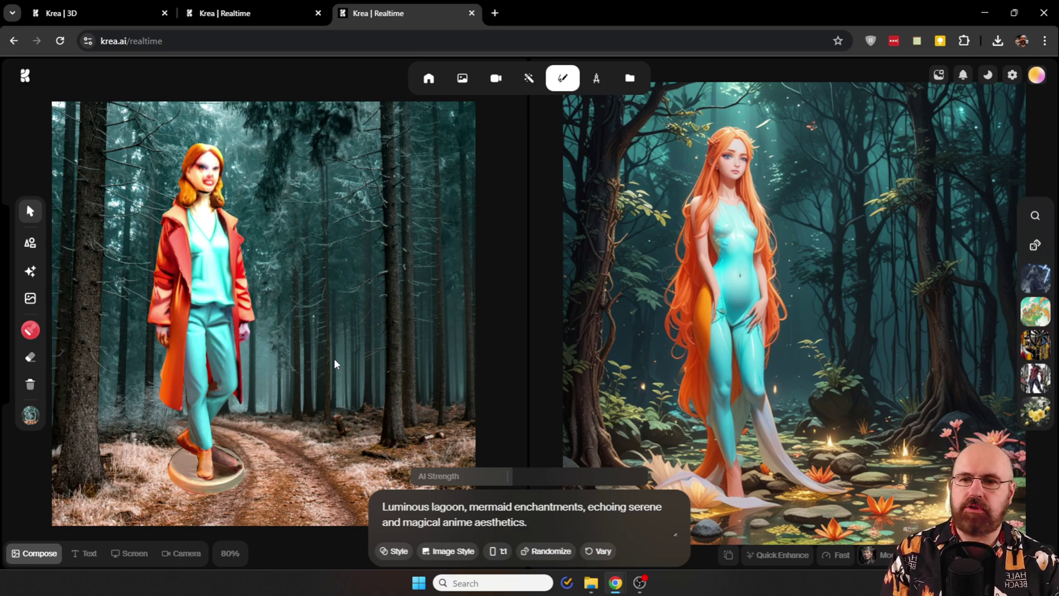
- Select the 3D figure and move it right along the forest path
left_click(200, 315)
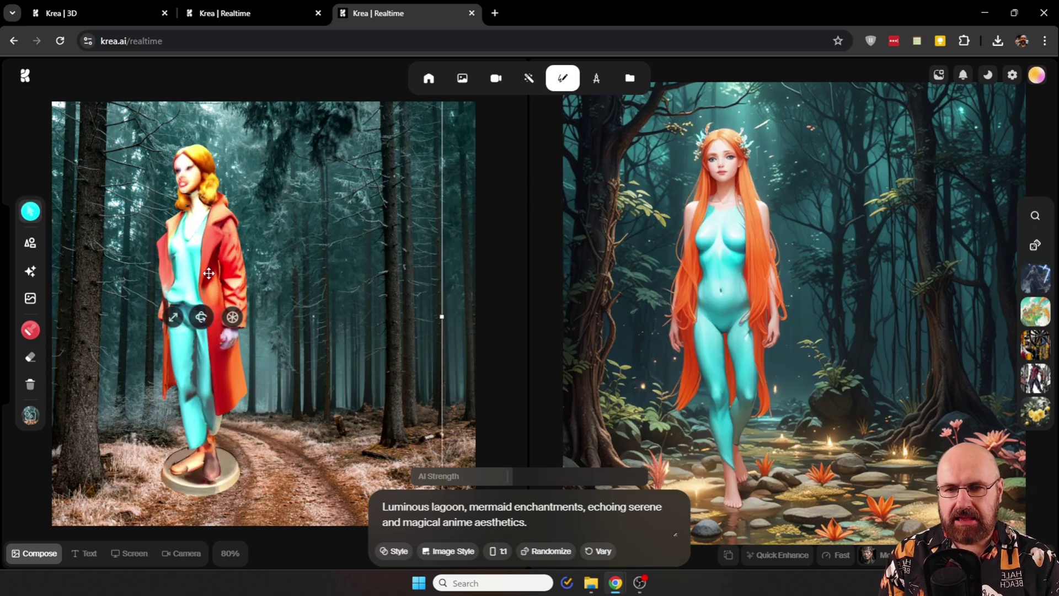
left_click_drag(228, 275, 371, 277)
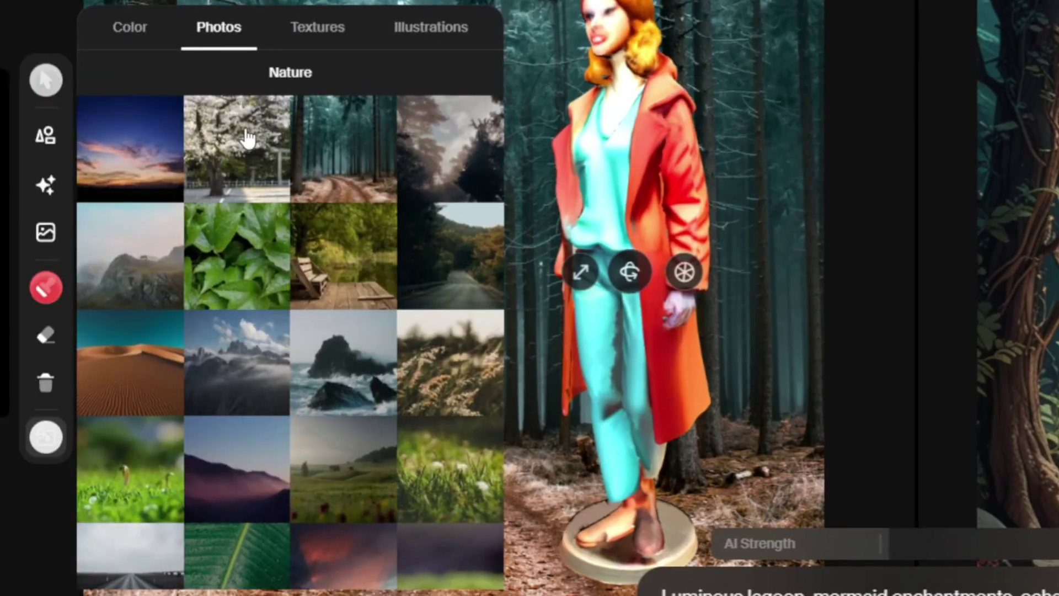
- Set the cherry-blossom Nature photo as background and close the photo choices
left_click(247, 138)
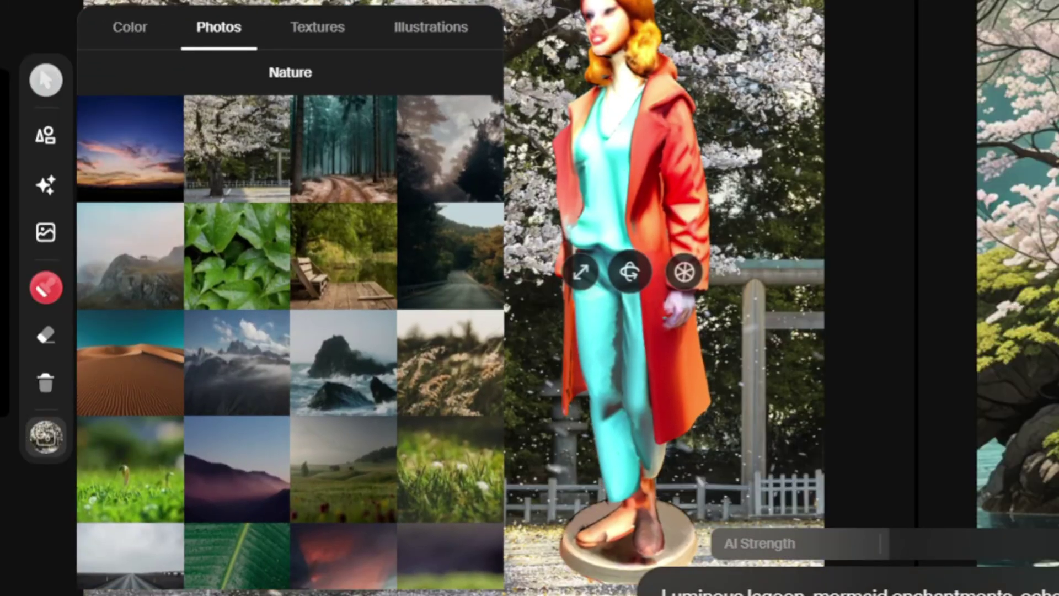
key("Escape")
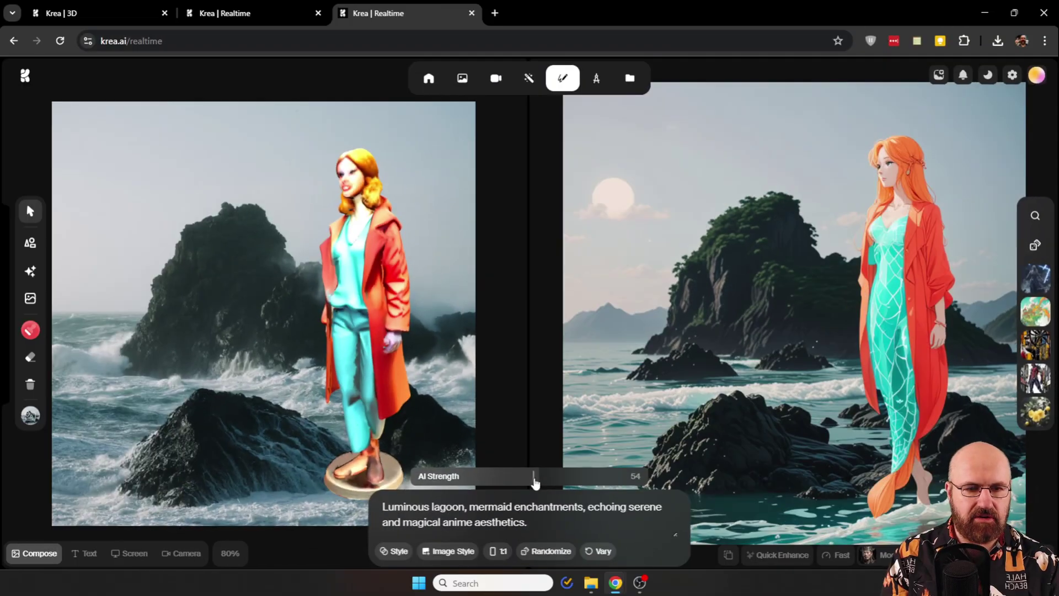
- Rotate the 3D figure to face the camera and reposition it atop the central sea rock
left_click(347, 307)
left_click_drag(364, 320, 215, 299)
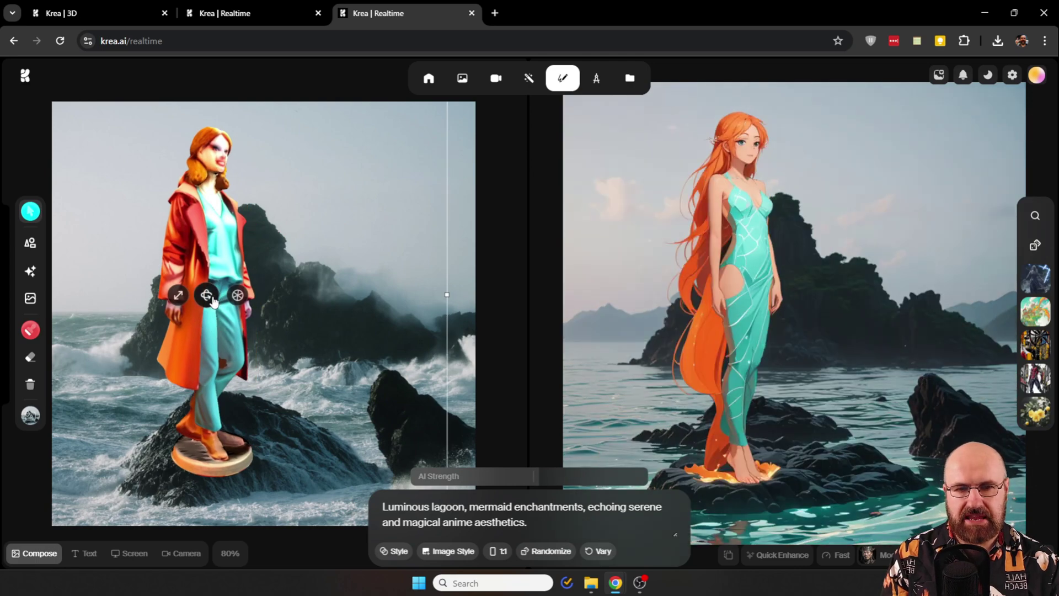
left_click_drag(214, 299, 188, 300)
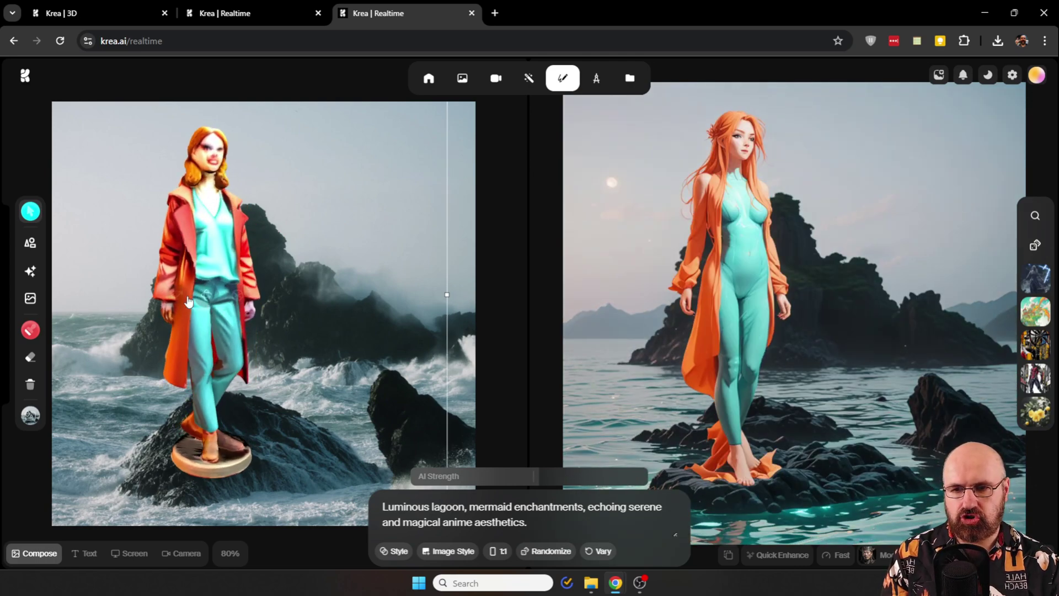
mouse_move(187, 300)
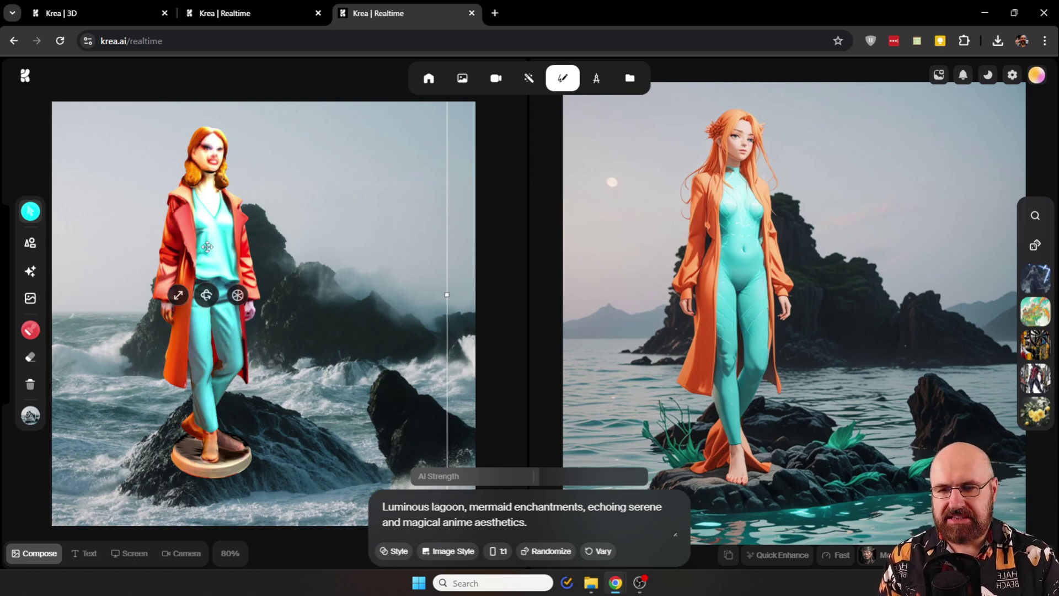
left_click_drag(207, 246, 121, 252)
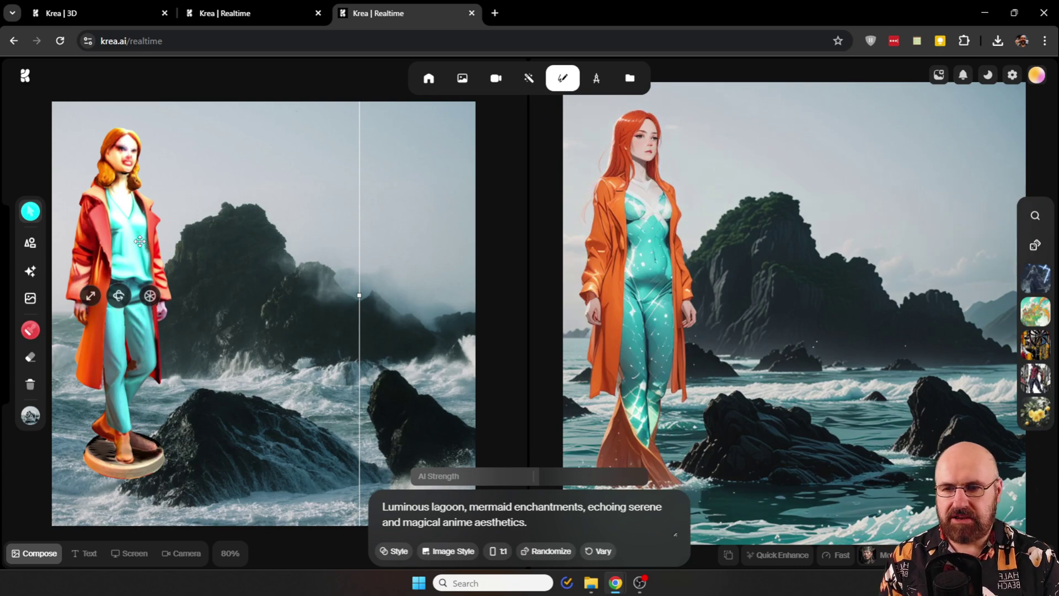
left_click_drag(140, 241, 228, 246)
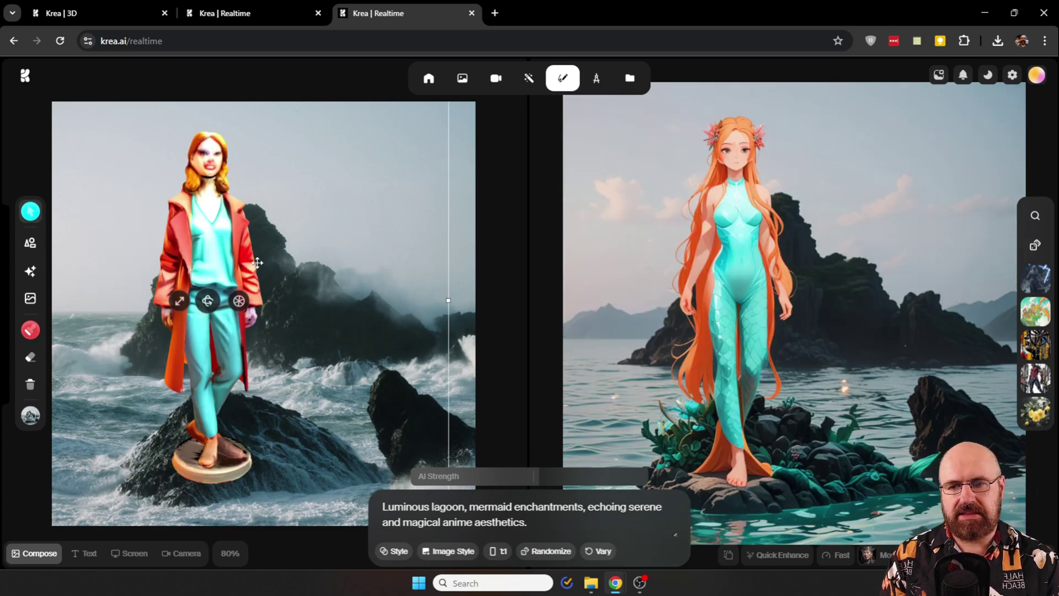